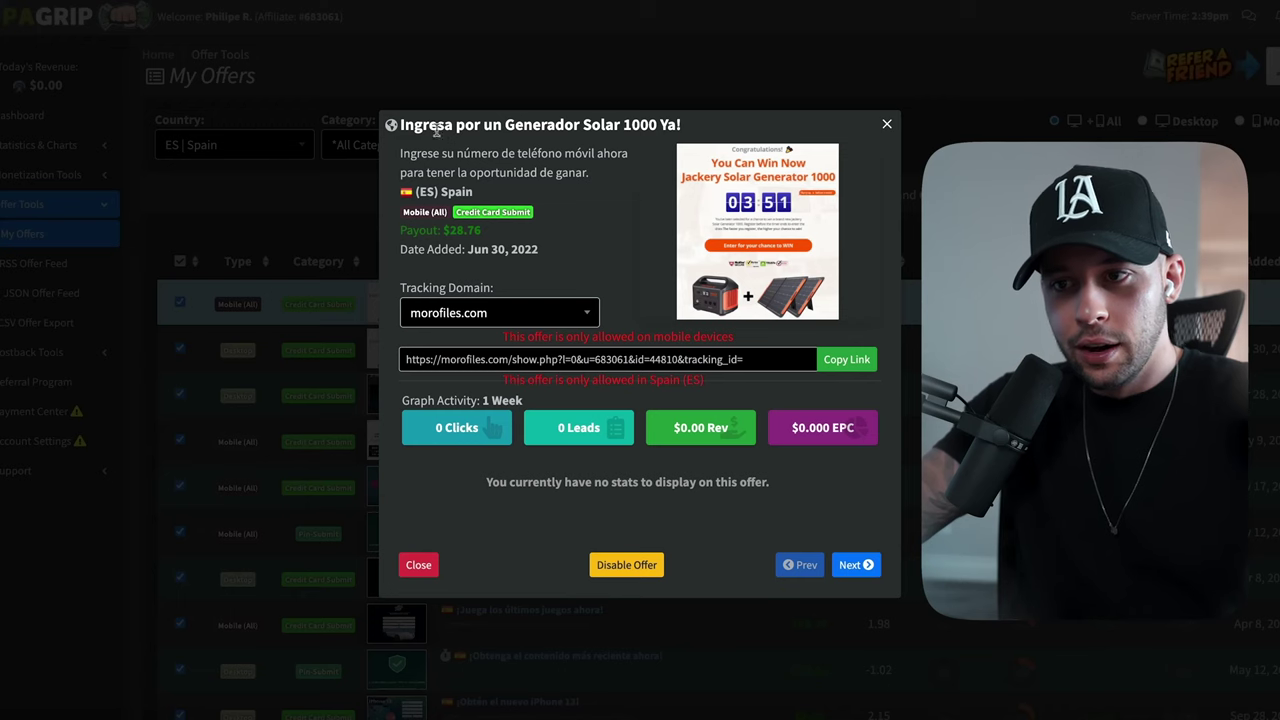
Step: Copy "Generador Solar" from the offer's title and translate it from Spanish to English in Google Translate
mouse_move(618, 126)
mouse_down()
mouse_move(425, 126)
mouse_move(620, 126)
mouse_up()
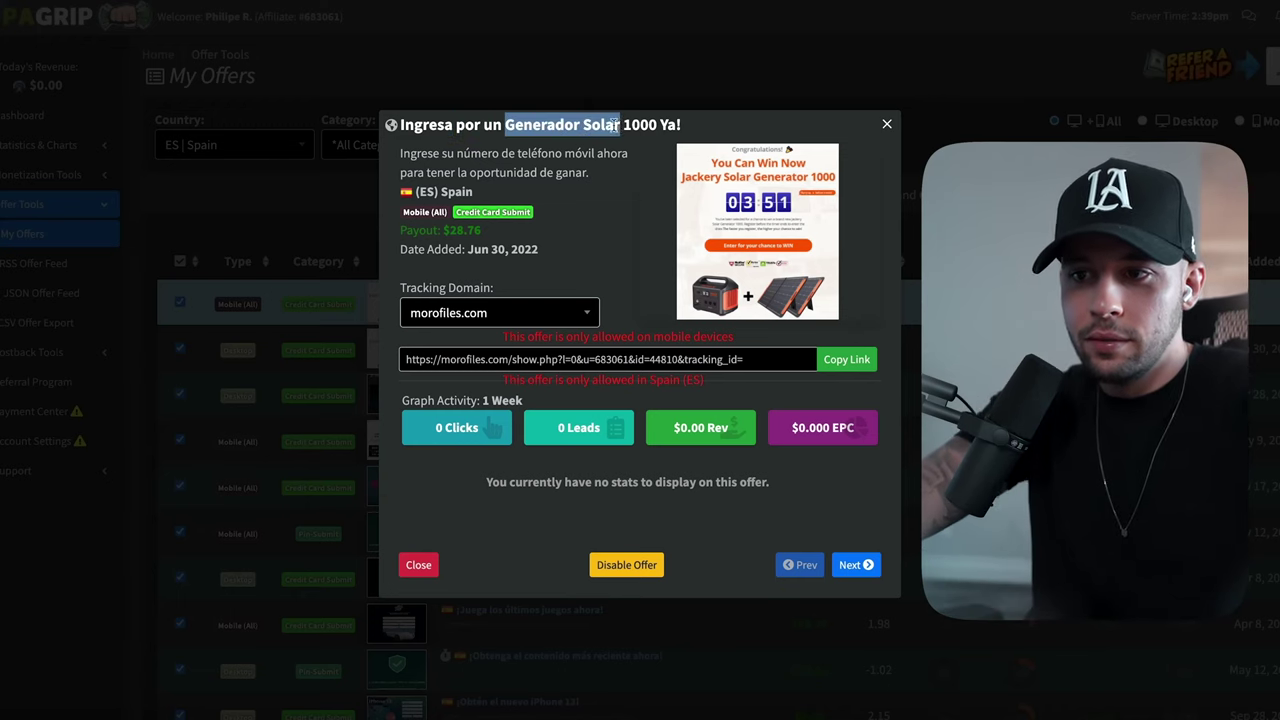
click(613, 126)
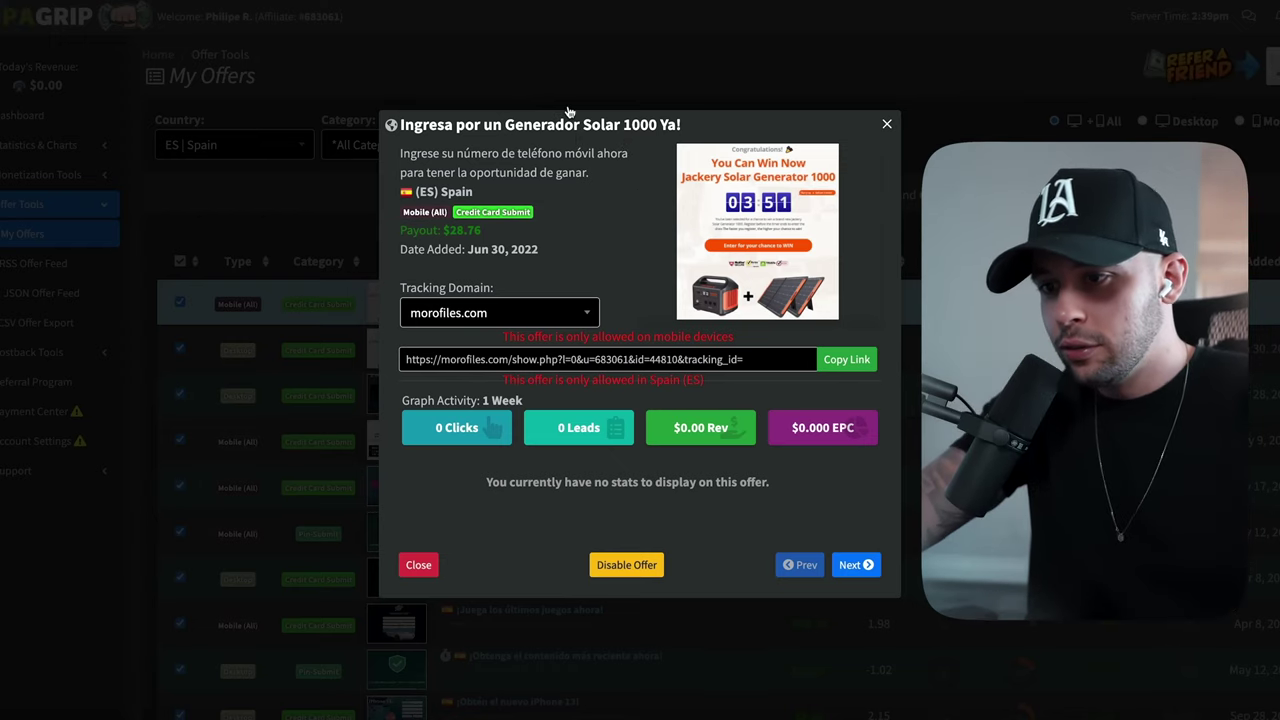
drag(484, 126, 576, 124)
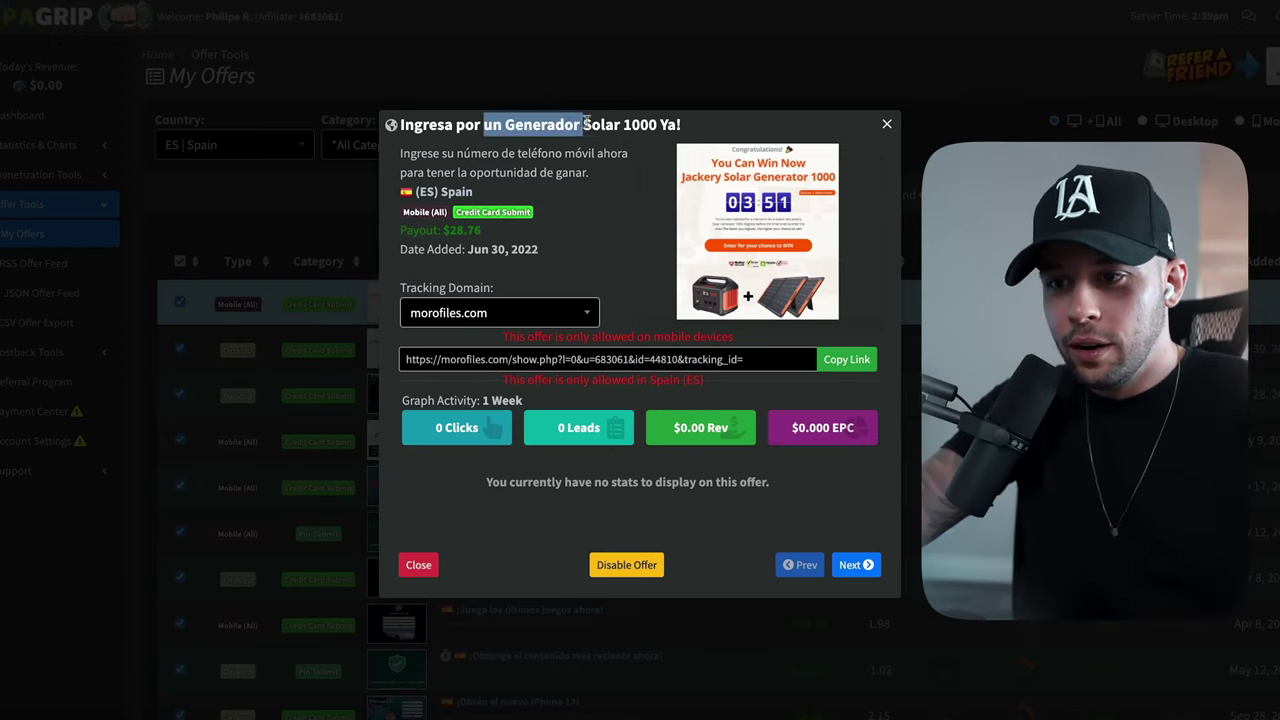
click(593, 124)
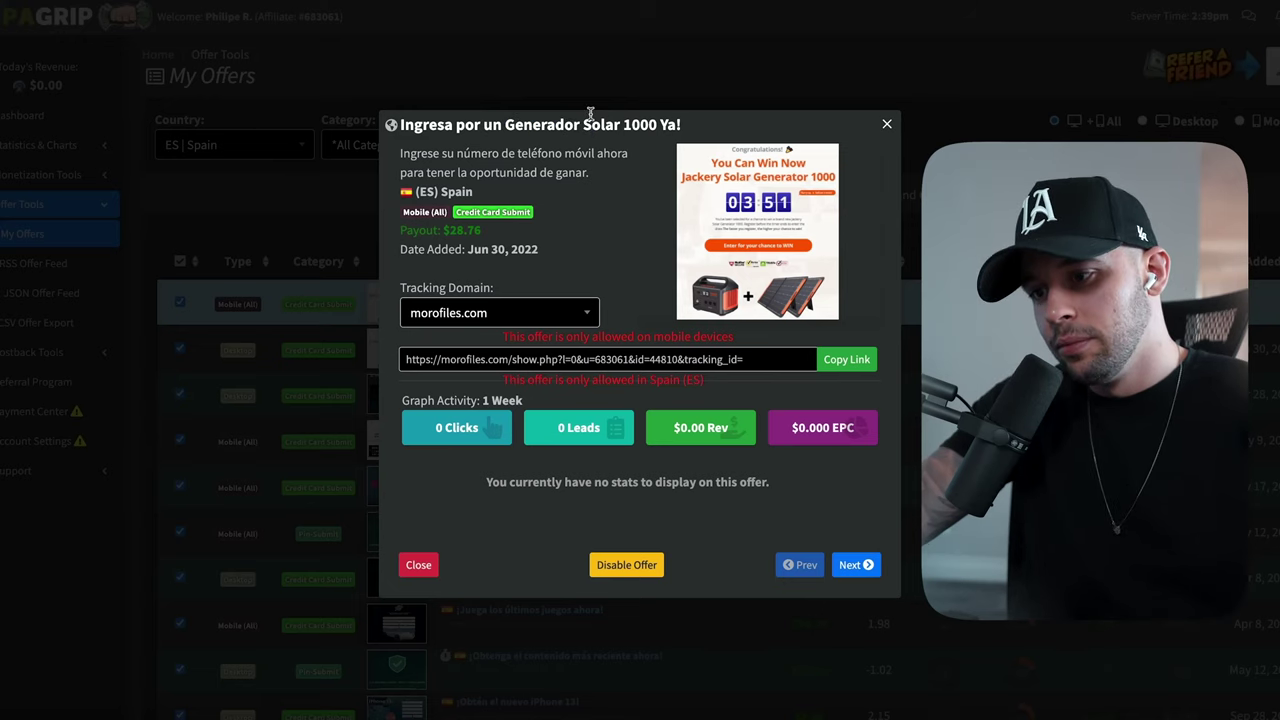
drag(620, 112, 505, 124)
key(ctrl+c)
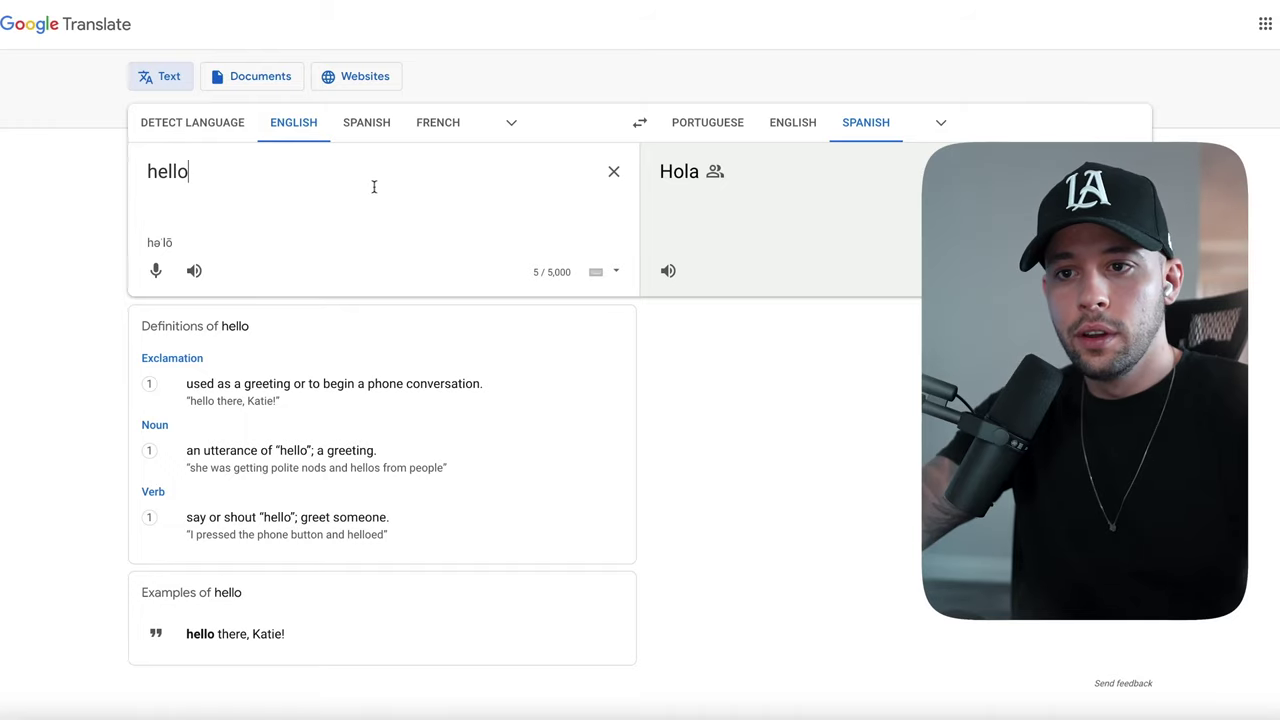
key(ctrl+a)
key(ctrl+v)
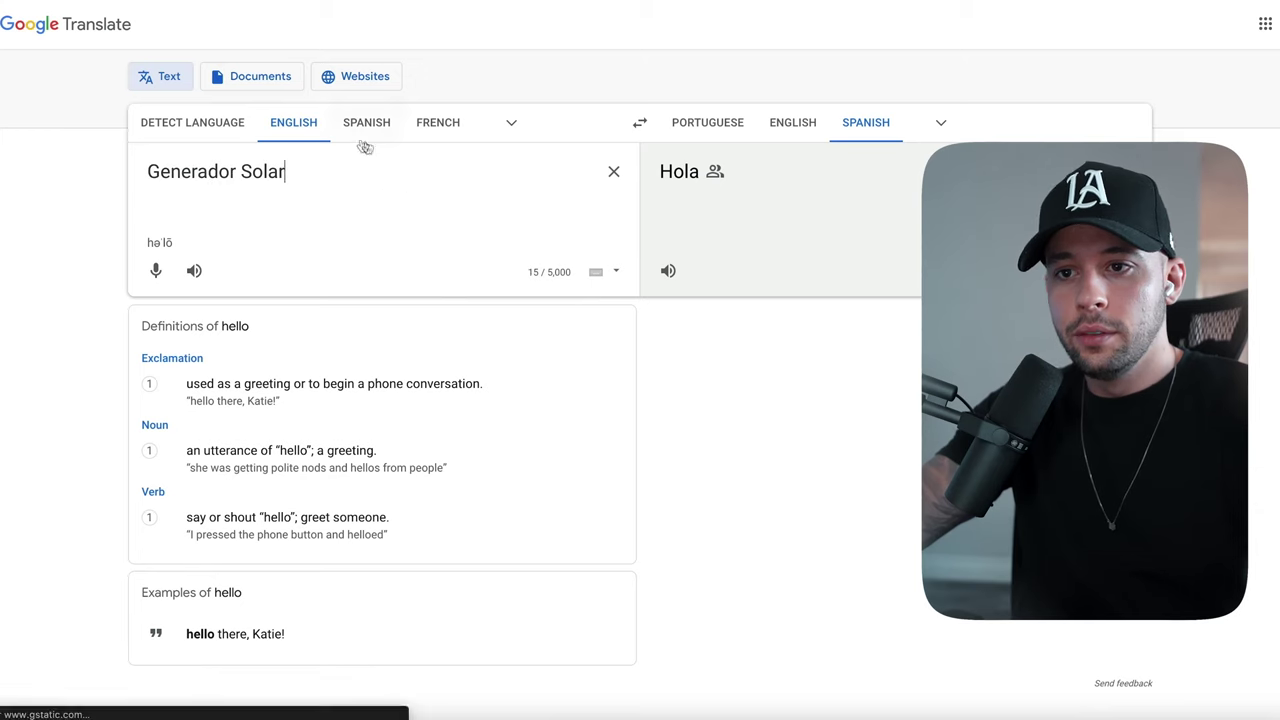
click(386, 131)
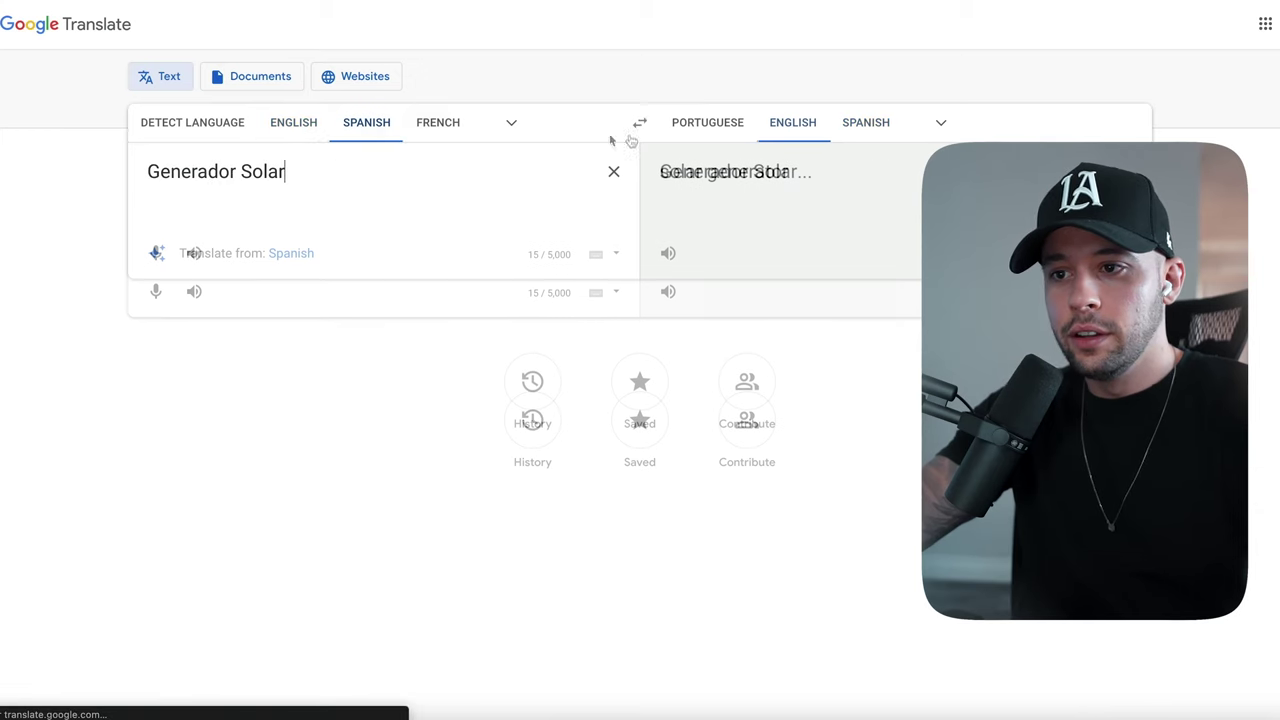
triple_click(826, 177)
click(823, 183)
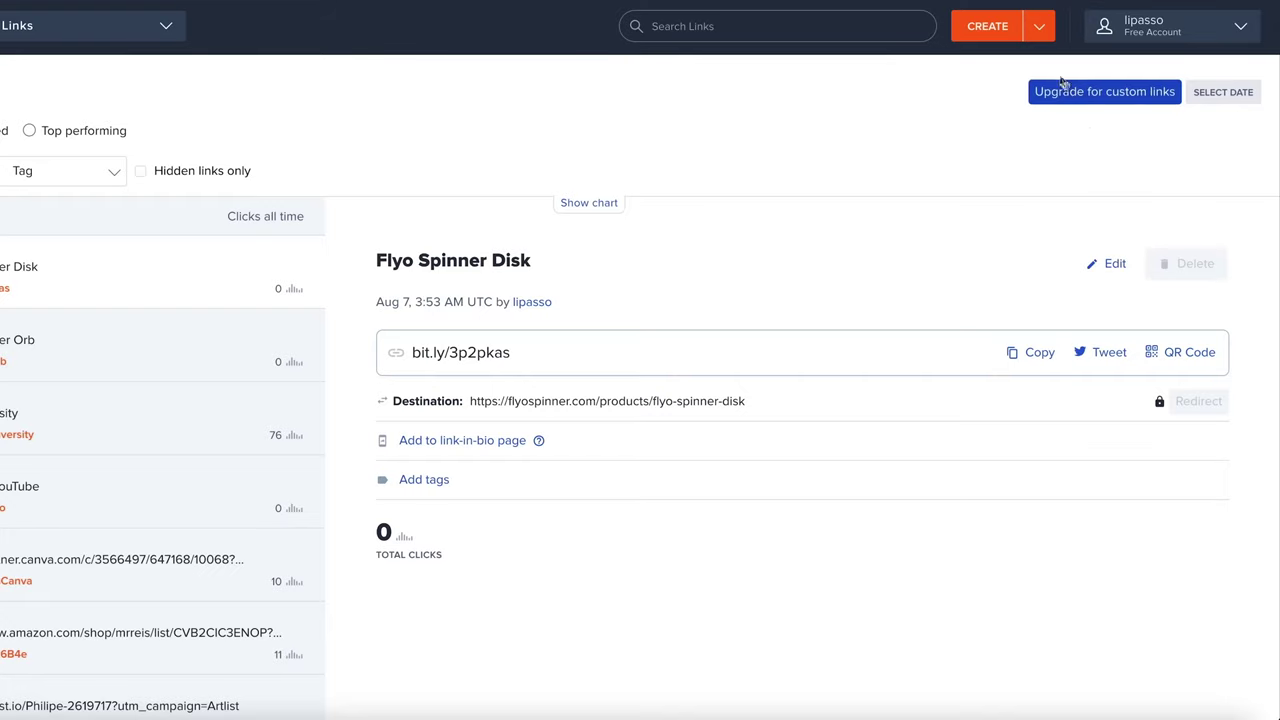
Step: Switch to Bitly and create a short link for the solar generator offer's morofiles.com tracking URL
click(985, 28)
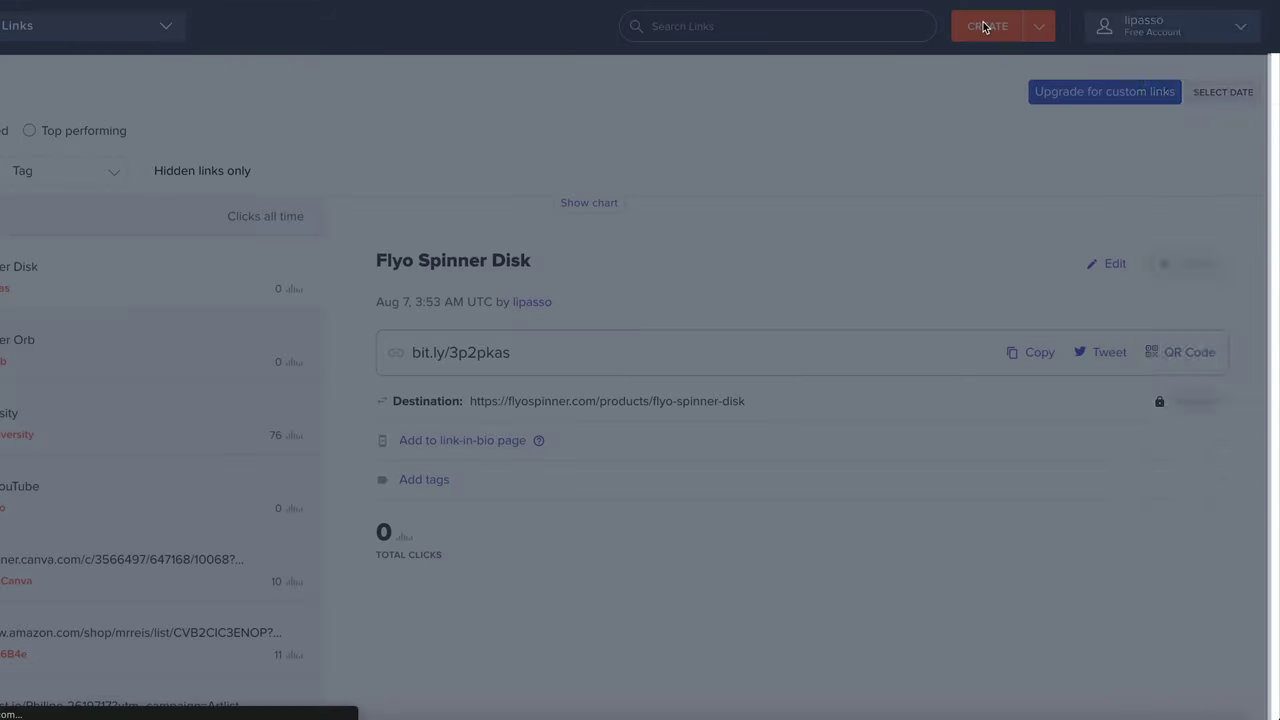
text(https://morofiles.com/show.php?l=0&u=683061&id=44810&tracking_id=)
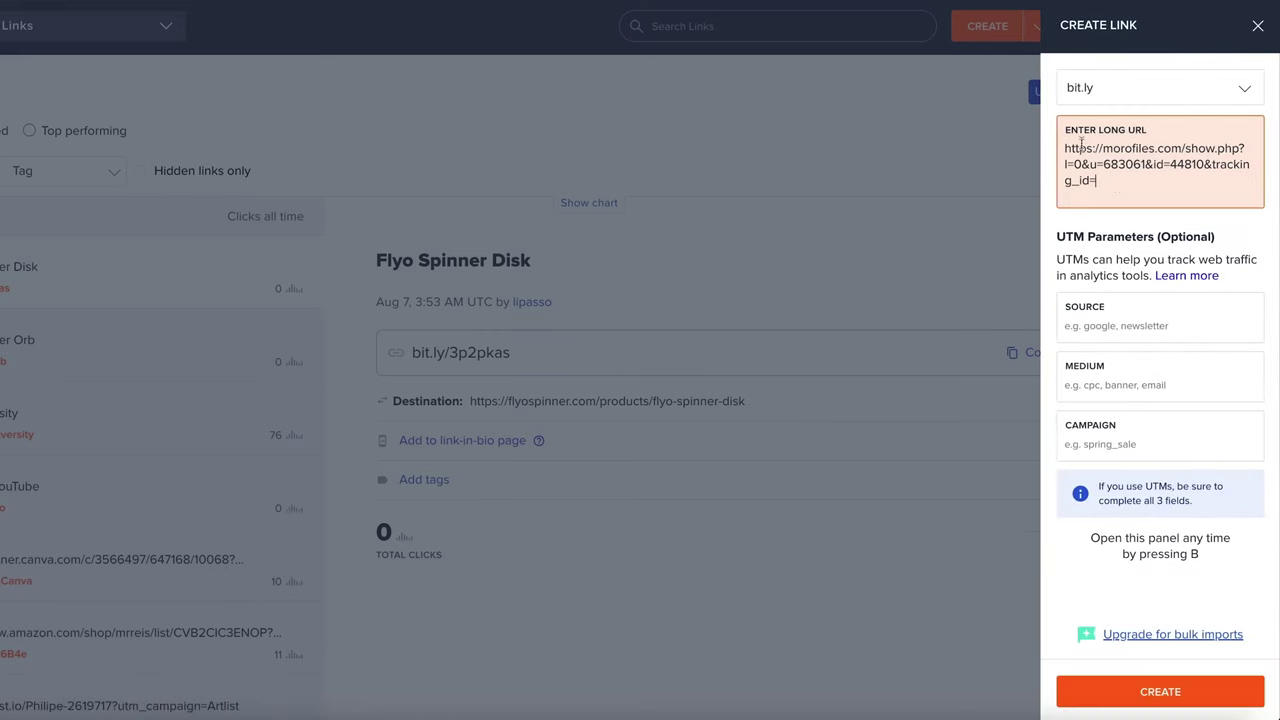
drag(1097, 181, 1043, 165)
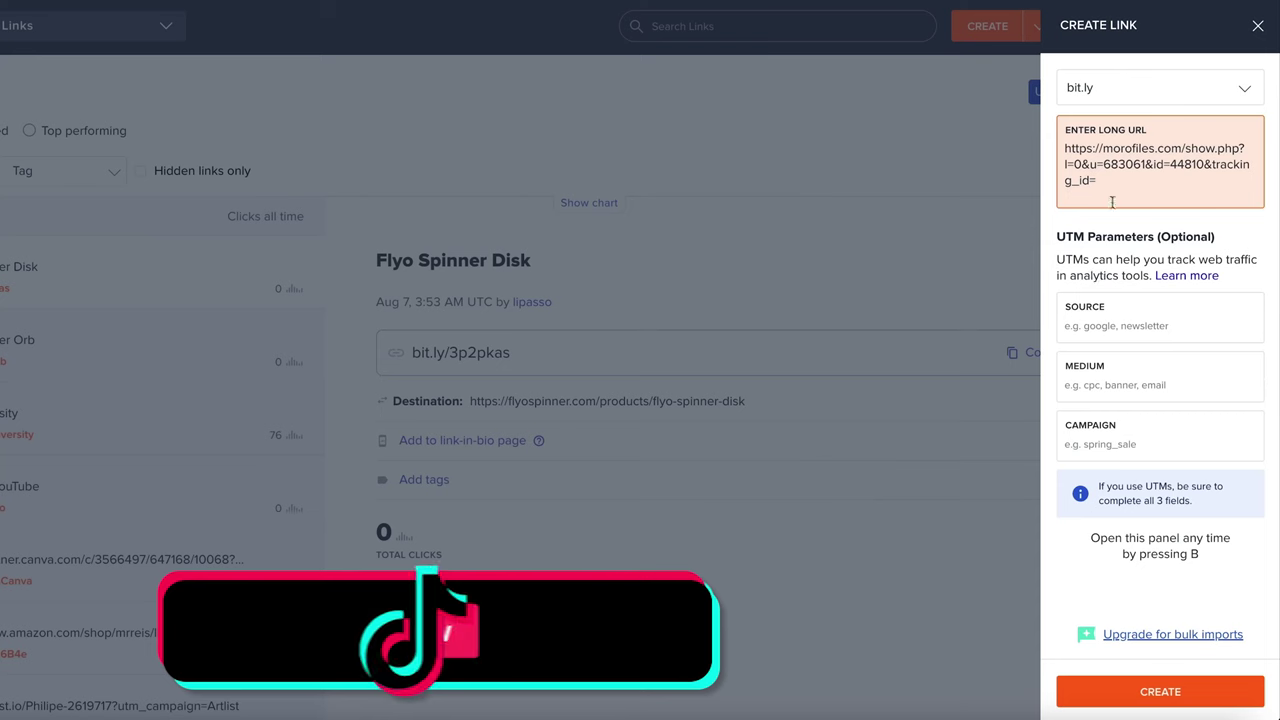
click(1160, 691)
Step: Try to save the new short link with the custom back-half GeneradorSolar, taken from the offer's title
click(1152, 264)
drag(1152, 264, 1092, 270)
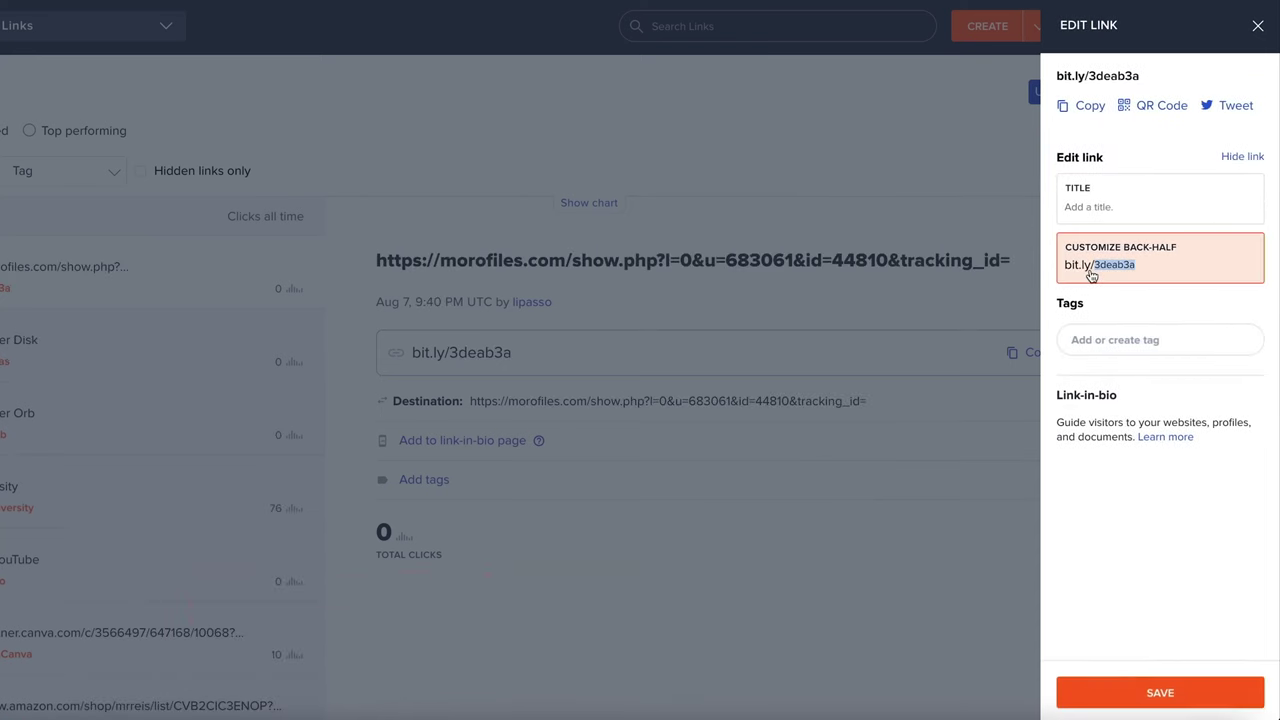
key(BackSpace)
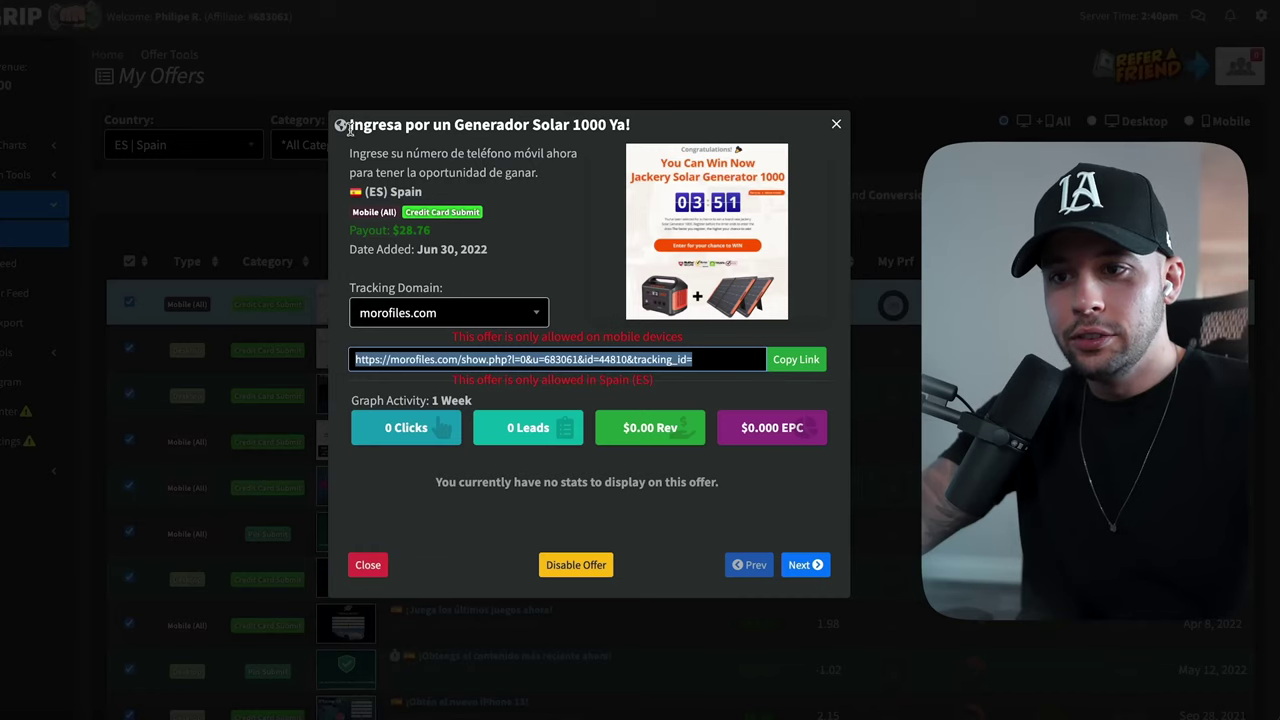
drag(378, 125, 568, 122)
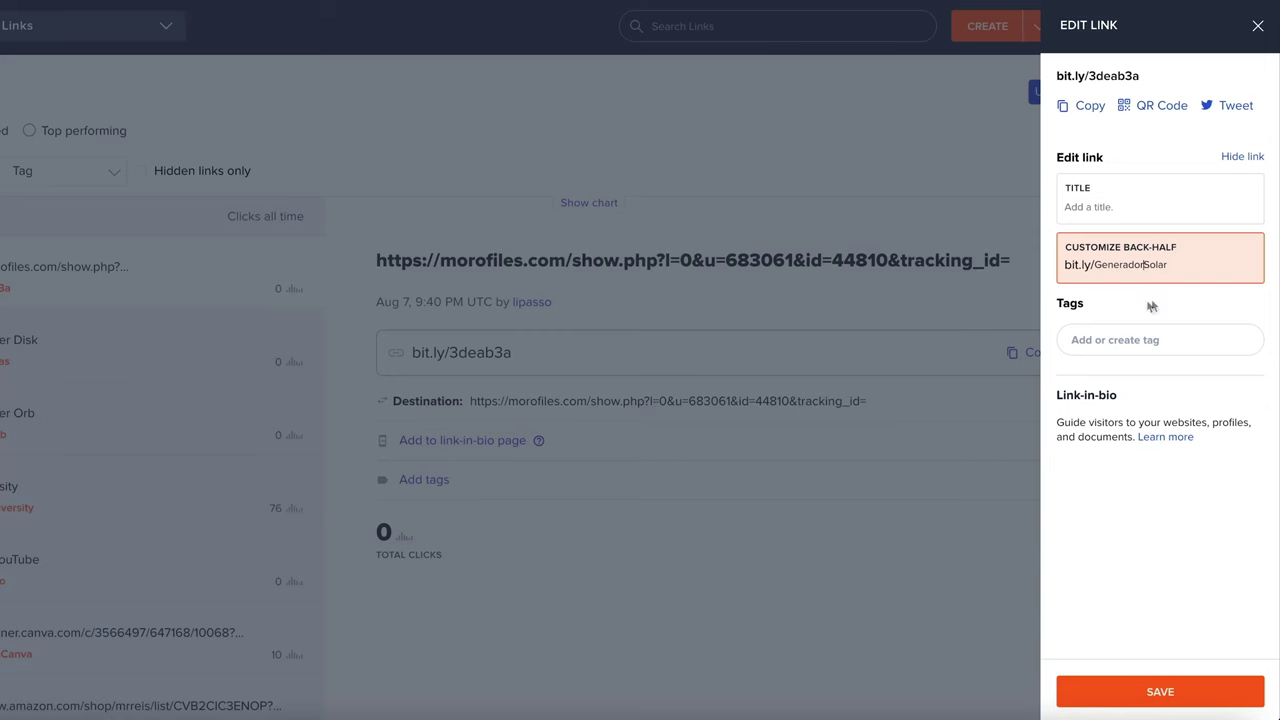
click(1180, 690)
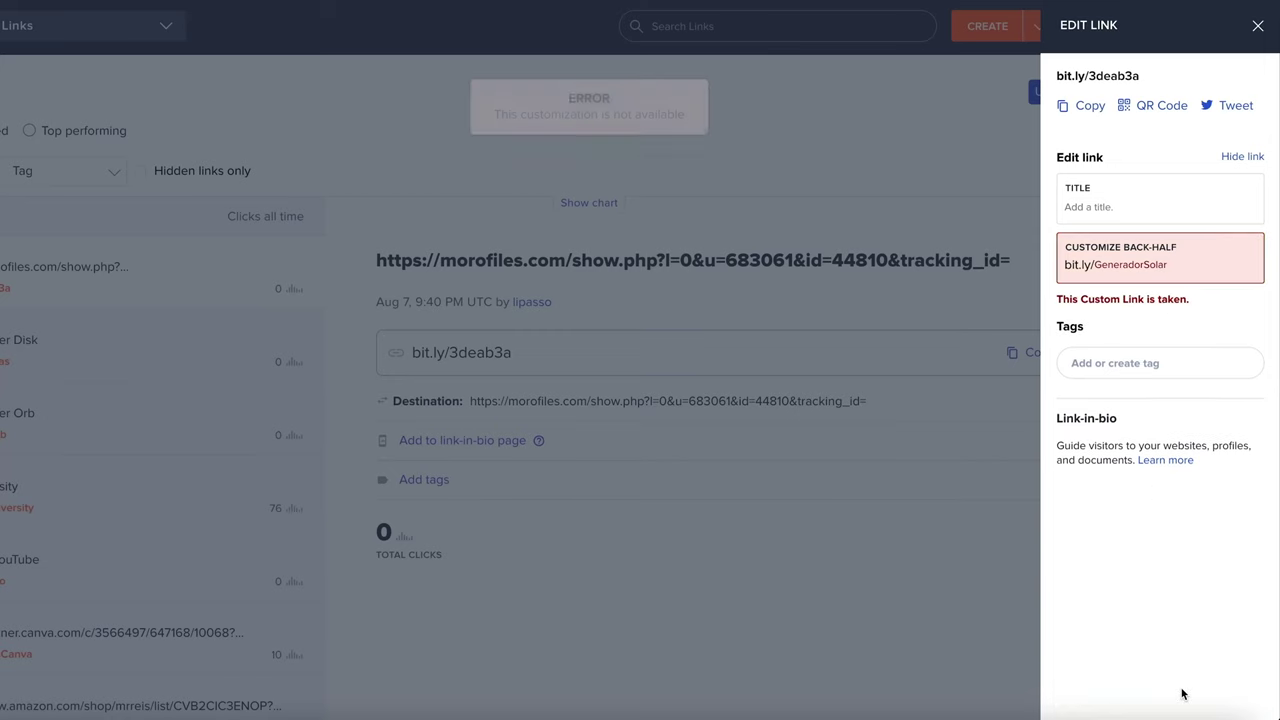
Step: Save the short link with the back-half GeneradorSolar12 and copy the link
click(1210, 264)
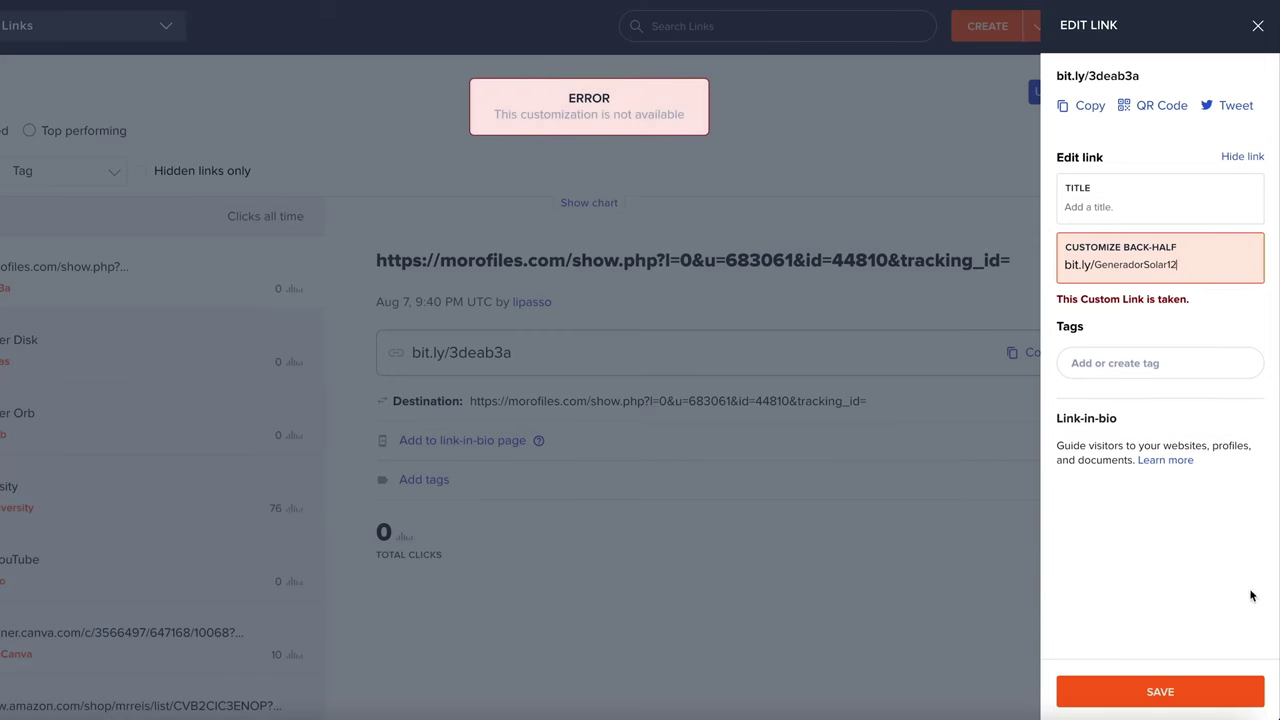
click(1189, 705)
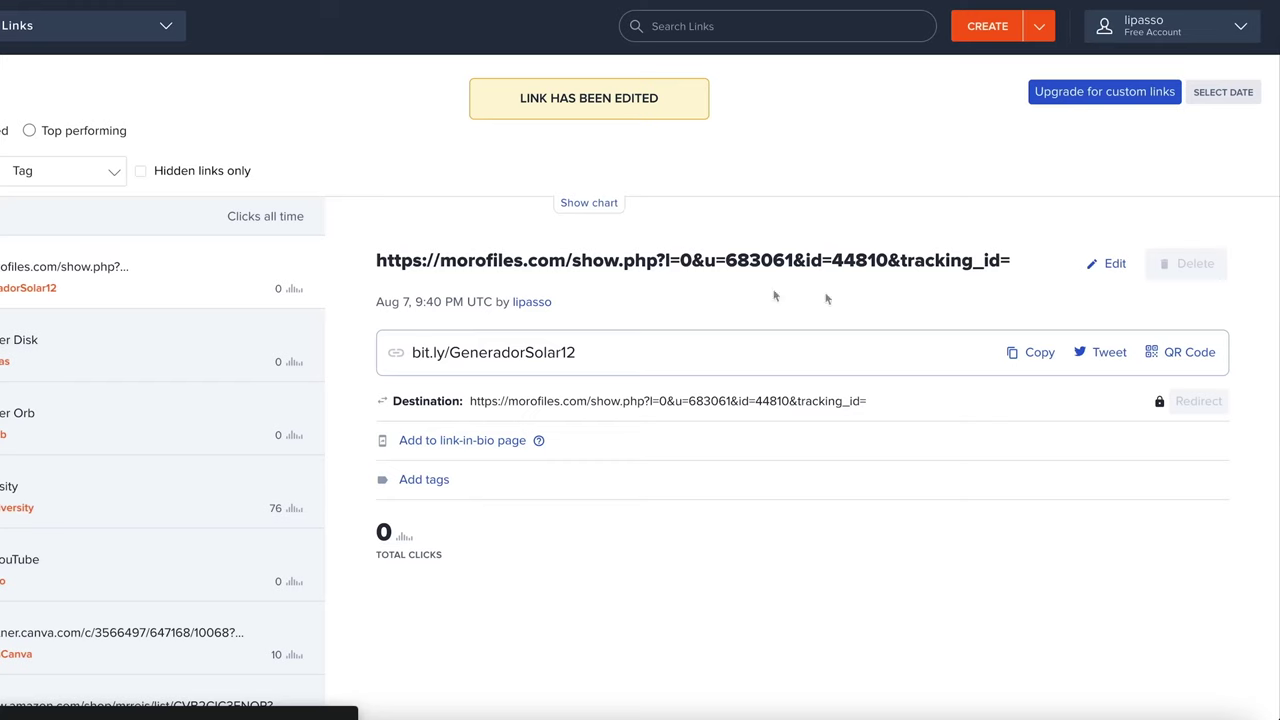
click(1030, 352)
key(super+Tab)
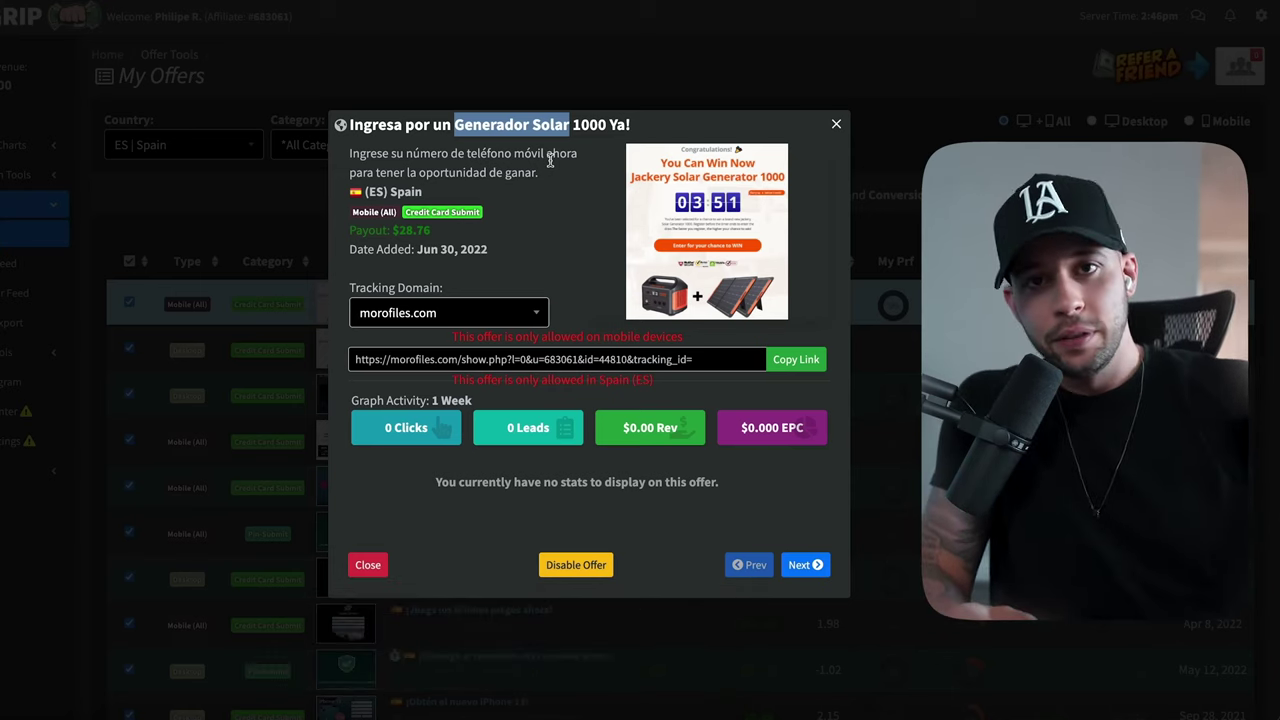
Step: Open the Calculator app over the offer details
key(alt+space)
text('a,)
key(BackSpace)
key(BackSpace)
key(BackSpace)
text(calc)
key(Return)
text(1000)
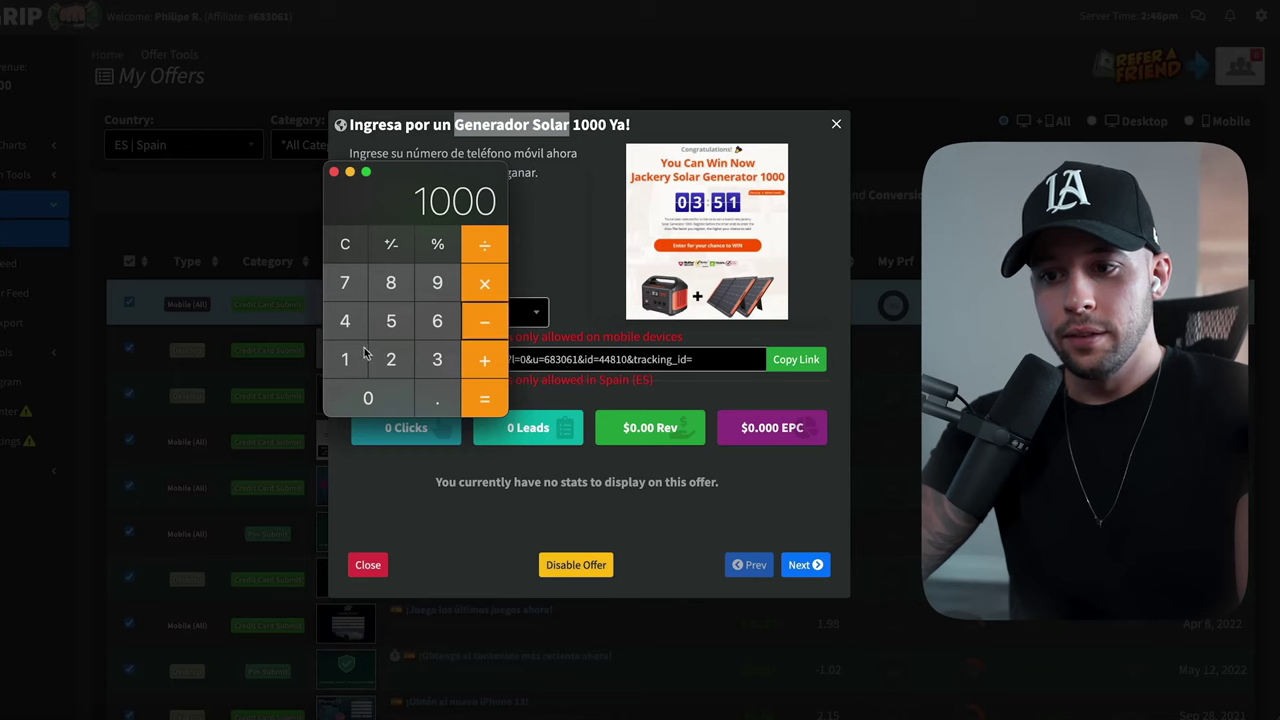
text(0)
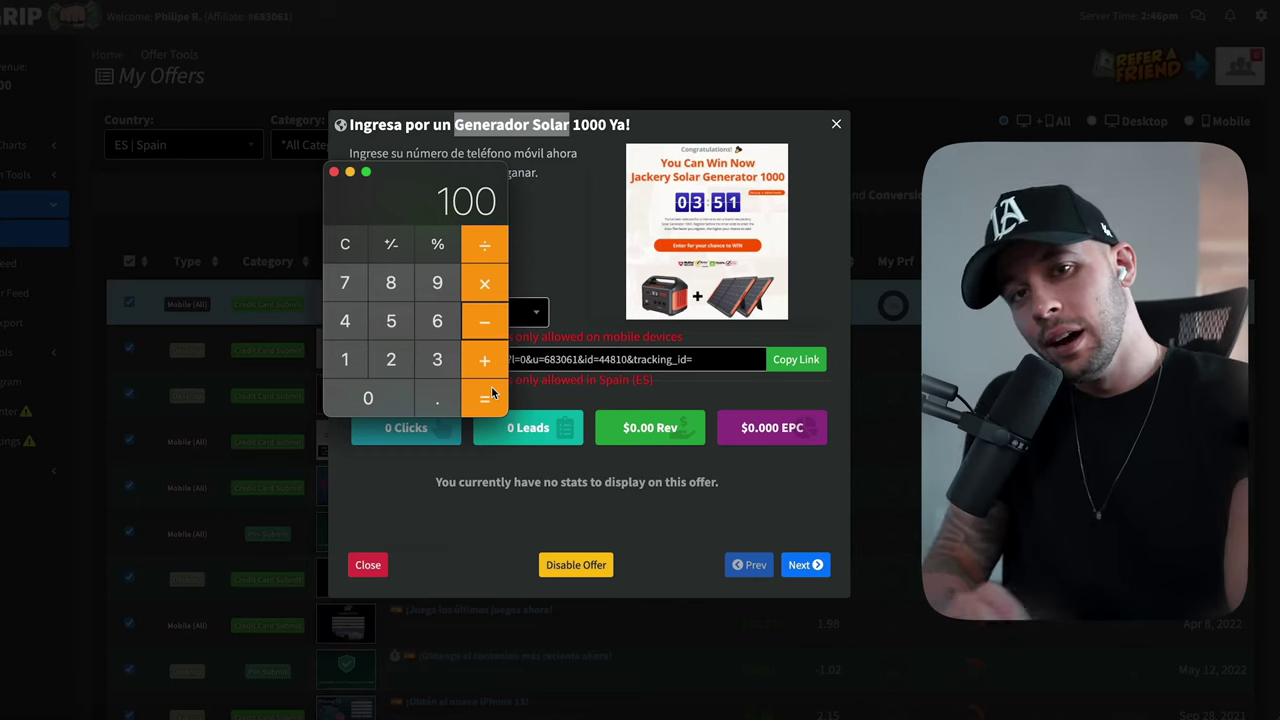
click(342, 243)
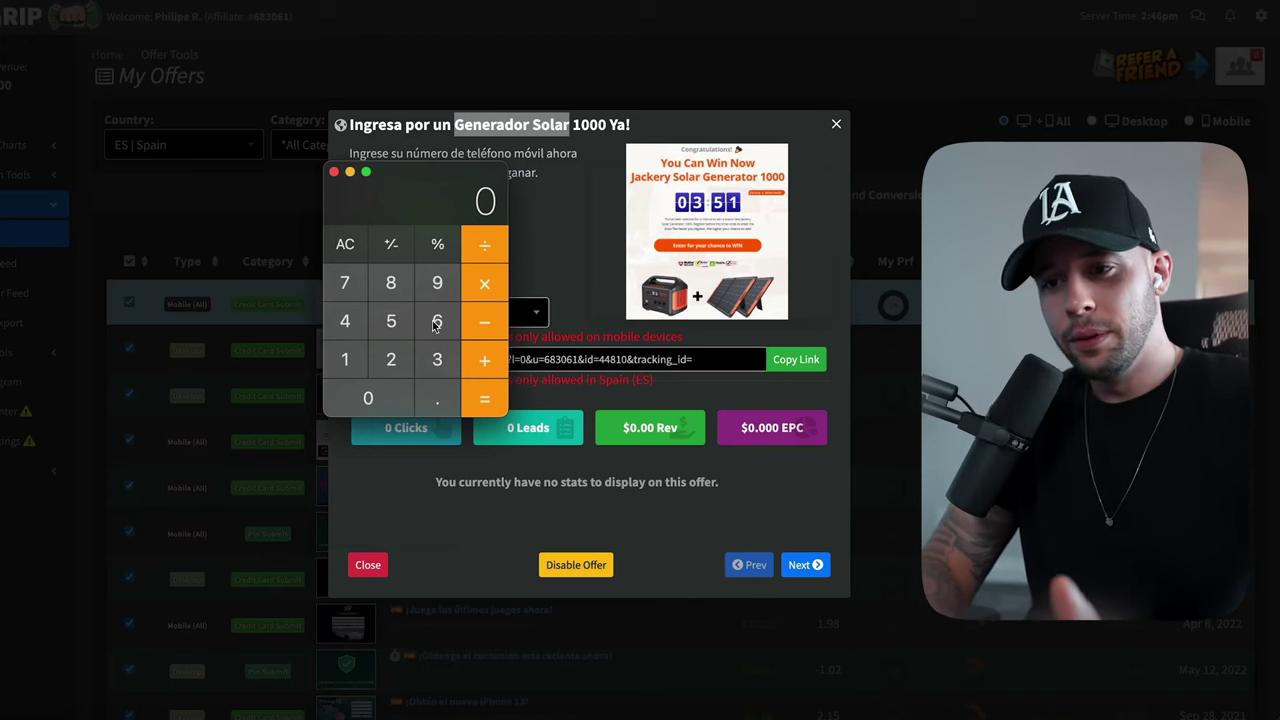
Step: Multiply 100 by 28 in the calculator to estimate the offer's earnings
click(345, 360)
double_click(387, 410)
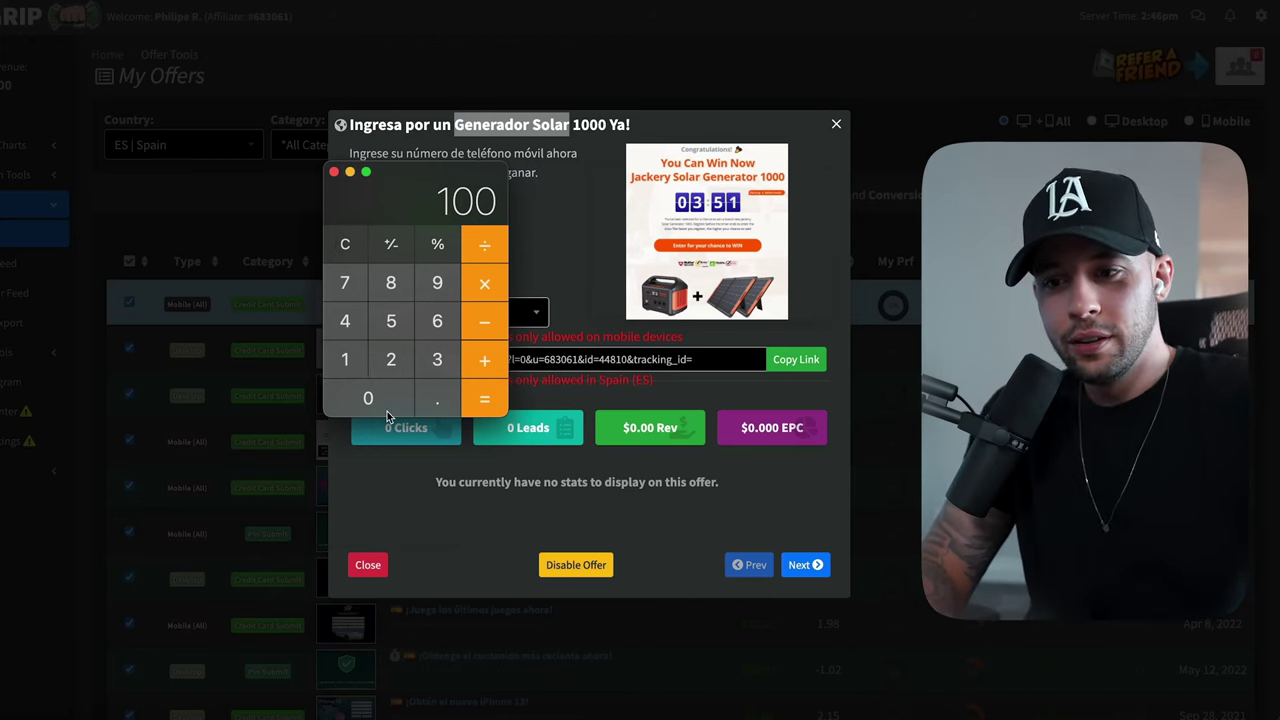
click(393, 358)
click(391, 282)
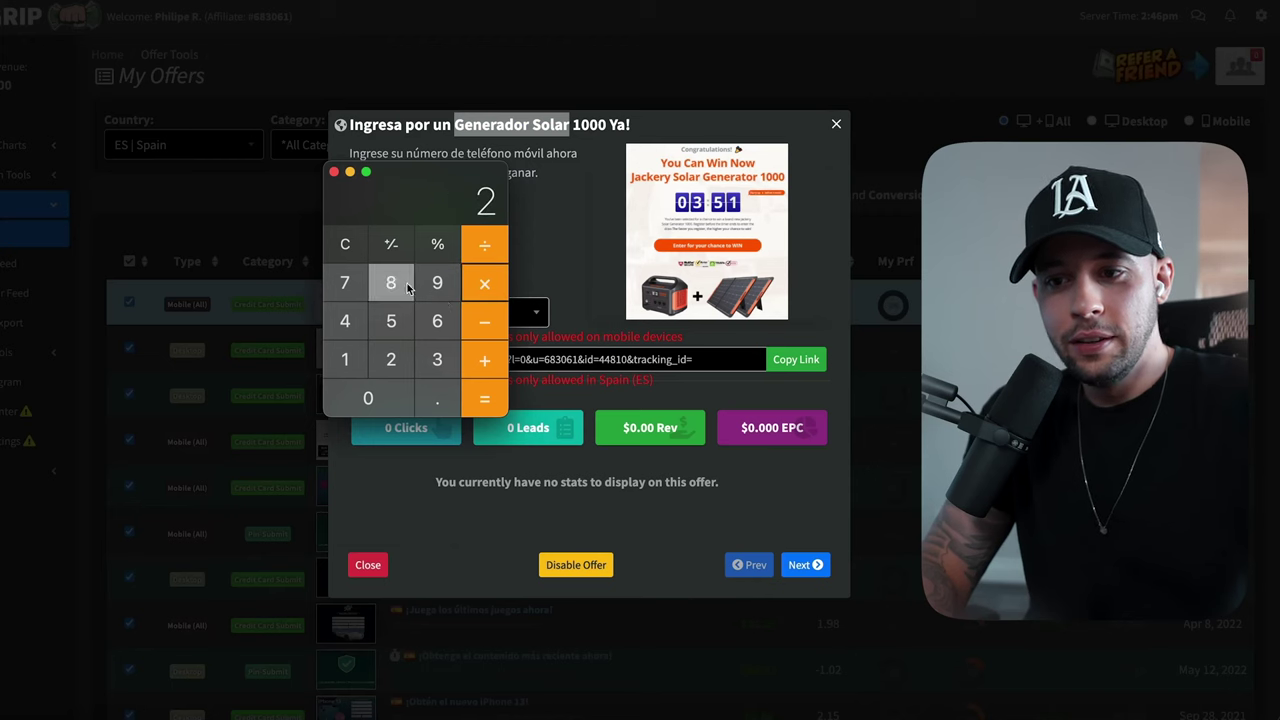
click(484, 398)
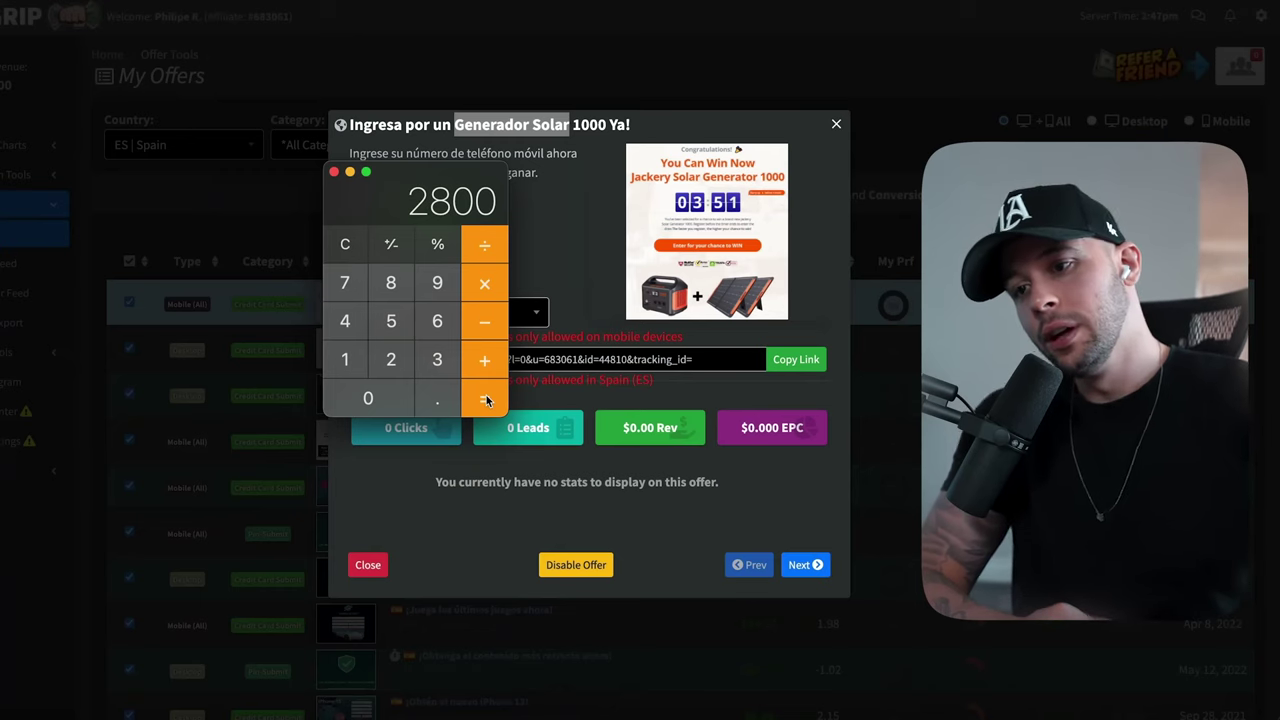
Step: Enter 10 in the calculator and repeat the last calculation
click(346, 360)
click(358, 396)
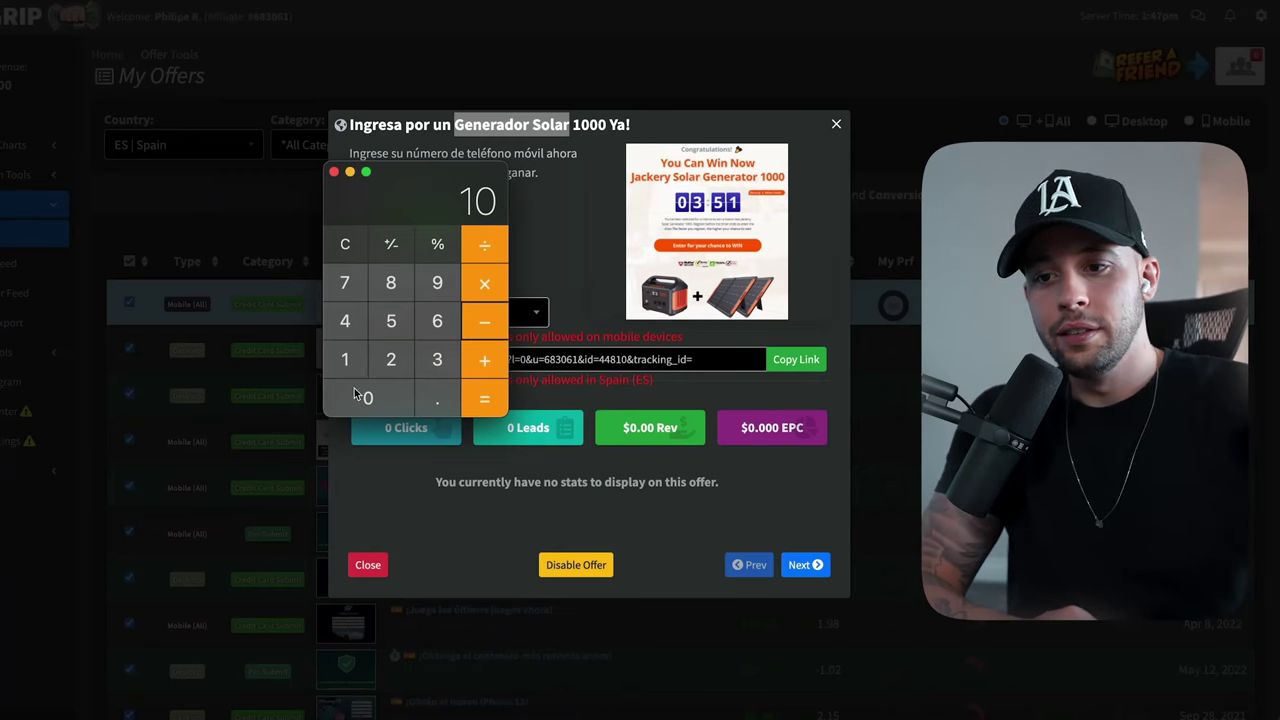
click(472, 400)
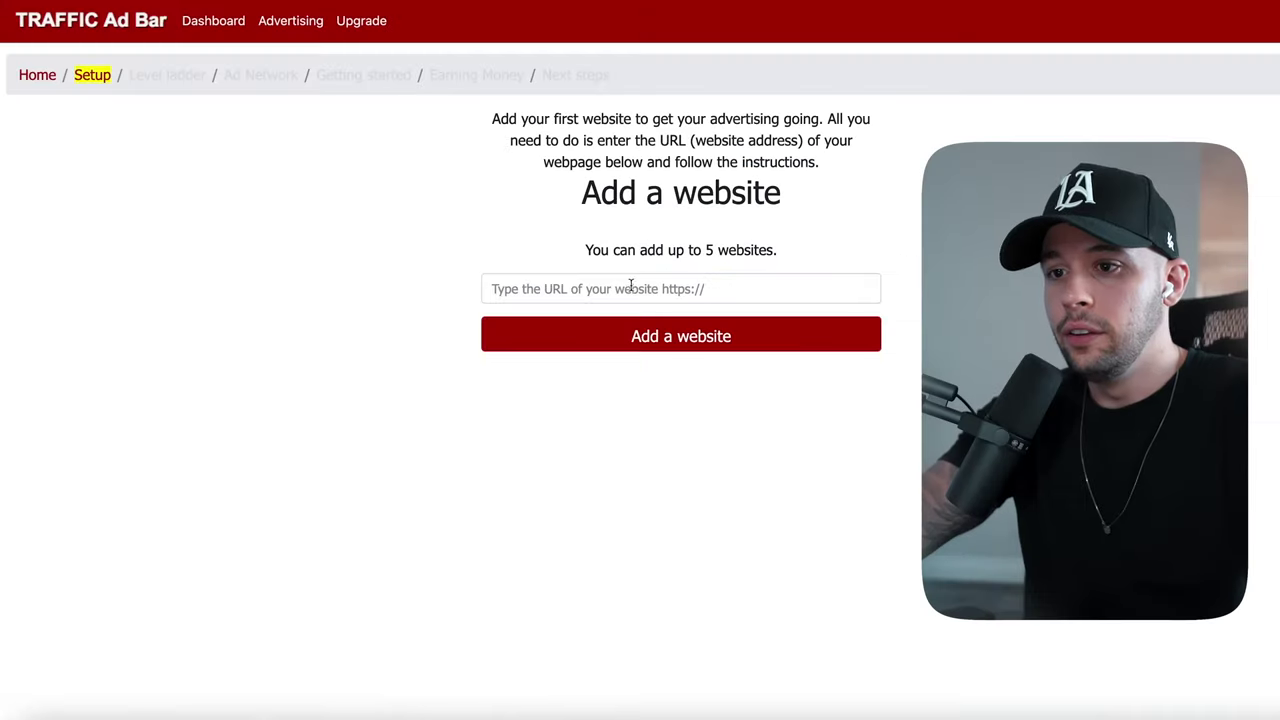
click(631, 287)
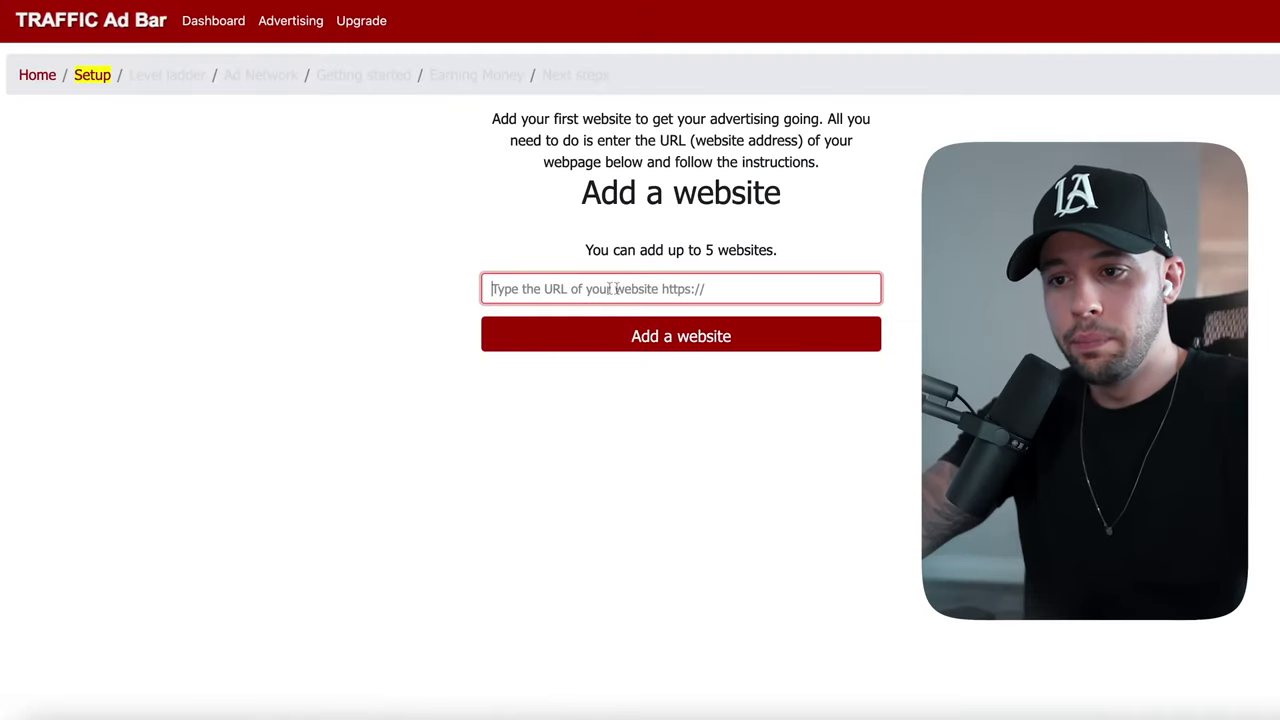
key(ctrl+v)
drag(690, 286, 311, 297)
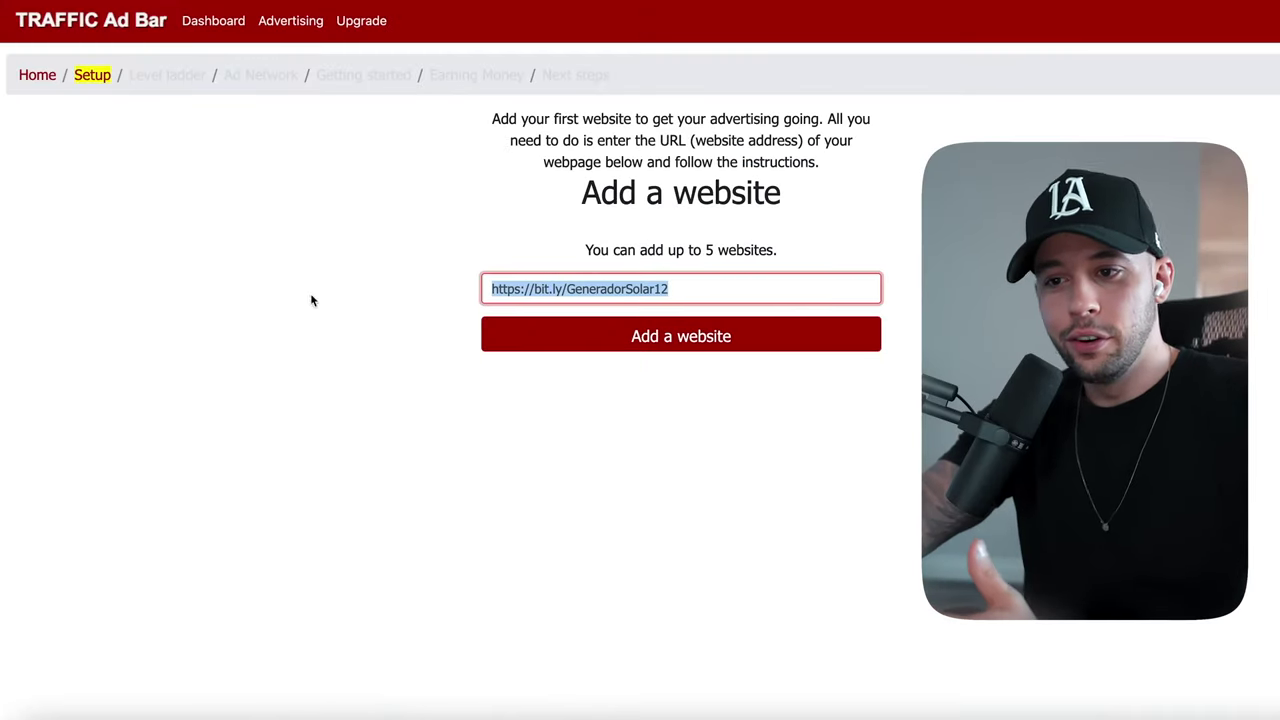
click(553, 293)
drag(520, 288, 437, 289)
click(690, 287)
click(360, 289)
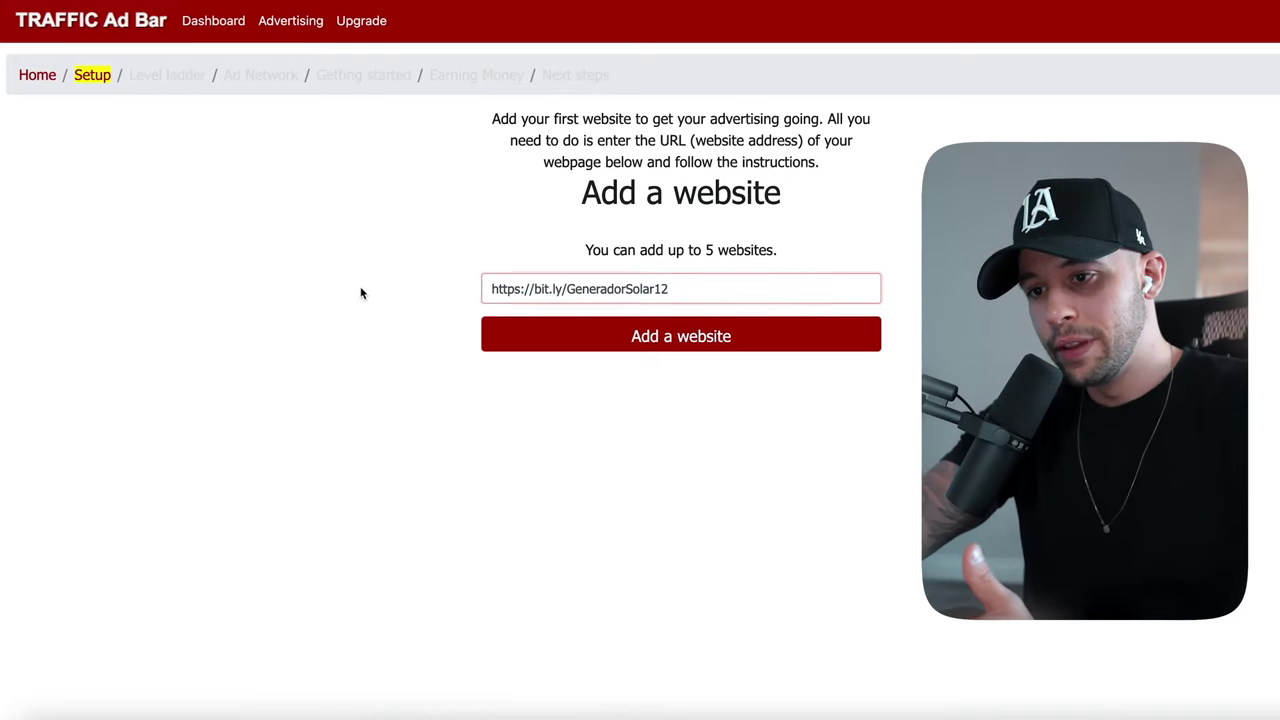
click(670, 337)
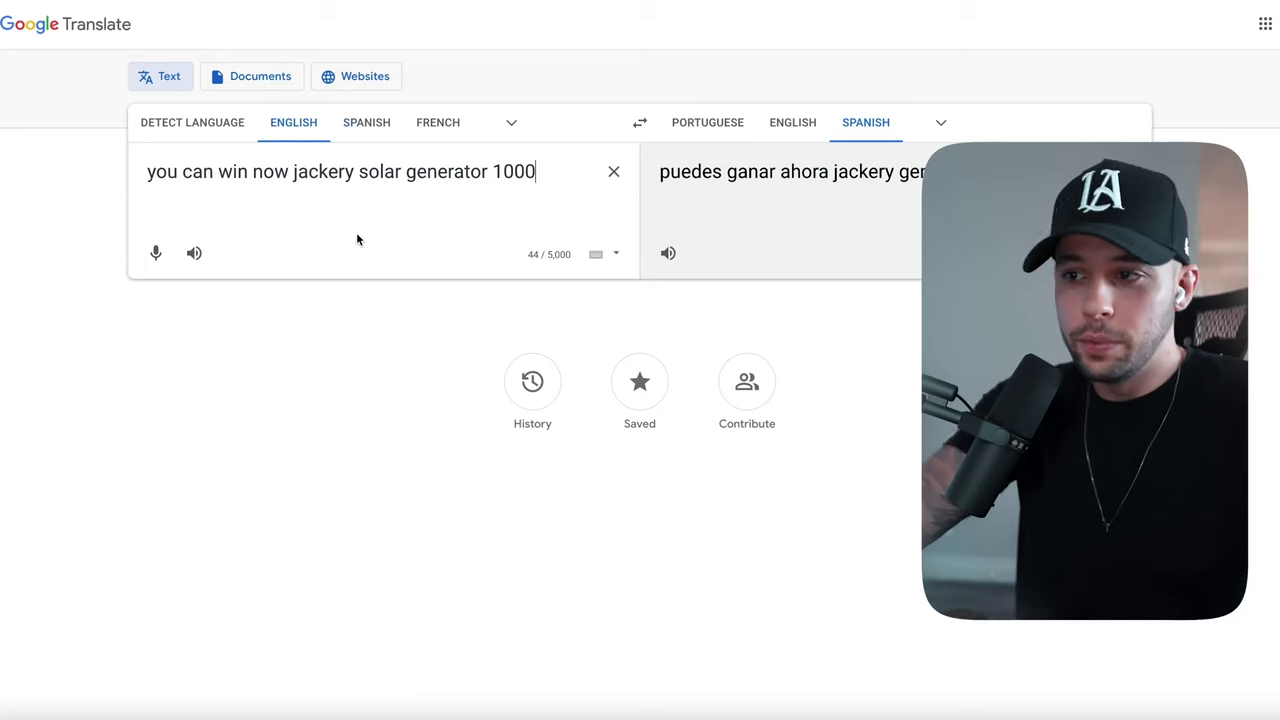
Step: Copy the Spanish translation and use "puedes ganar ahora" as the ad title and "jackery generador solar 1000" as ad line 1
key(ctrl+a)
triple_click(663, 180)
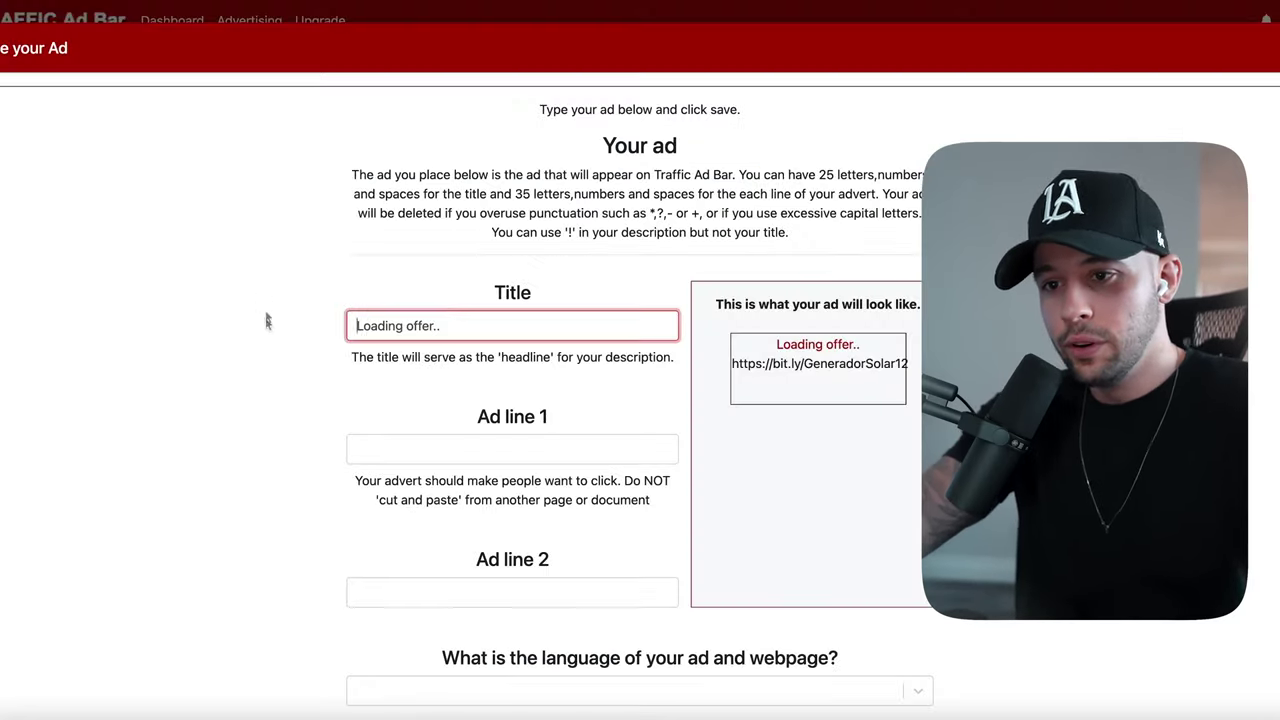
key(ctrl+v)
key(ctrl+a)
key(ctrl+v)
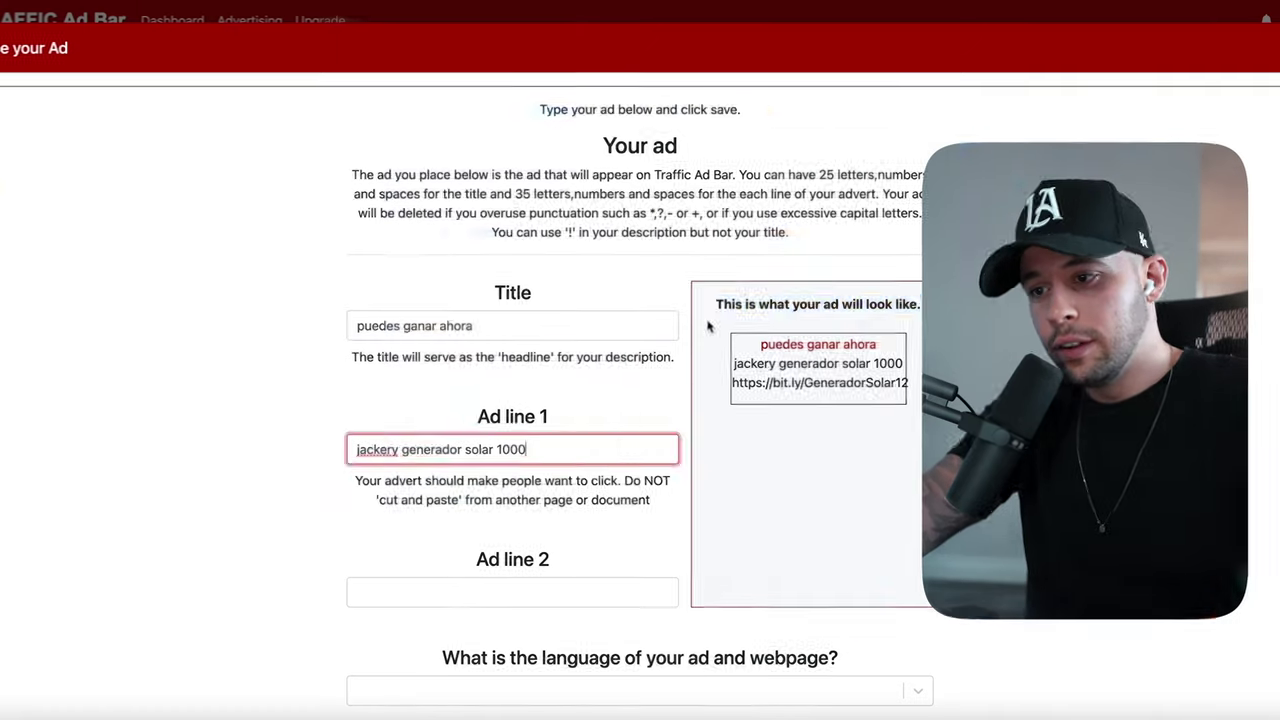
Step: Check the ad preview and set the language of the ad and webpage to Spanish (ES)
drag(714, 304, 920, 304)
click(920, 304)
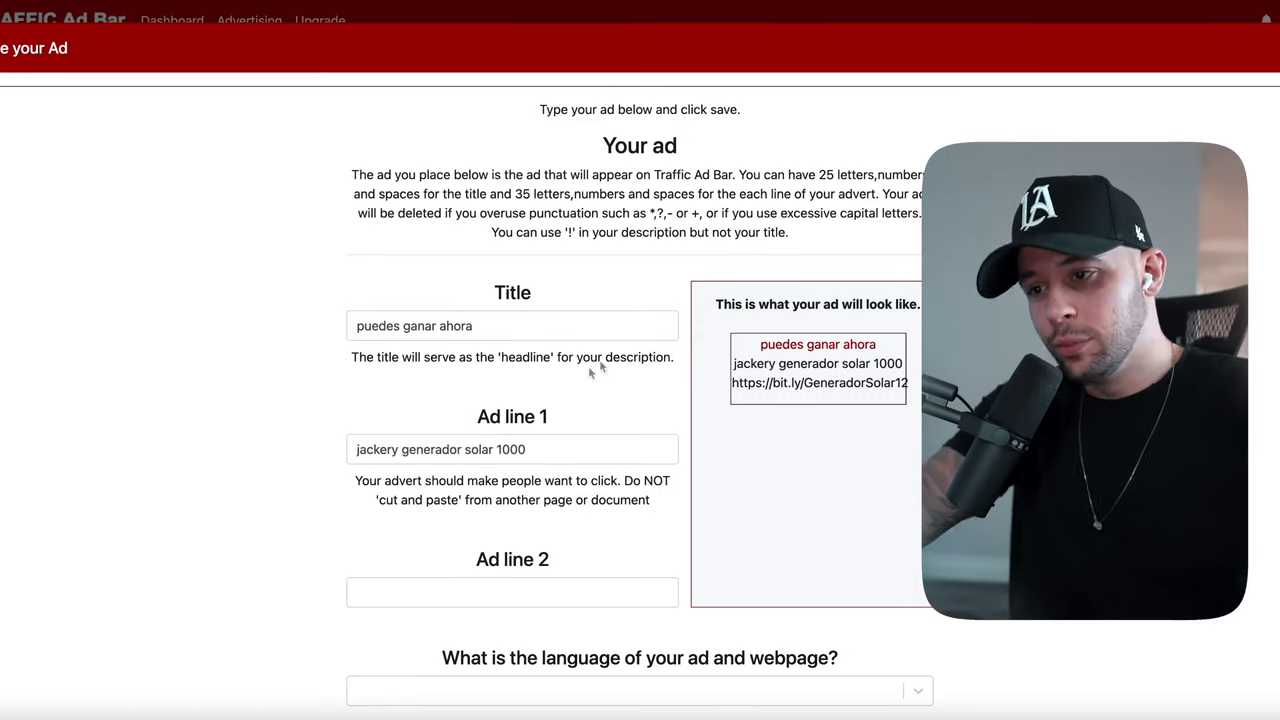
scroll(640, 400, down, 3)
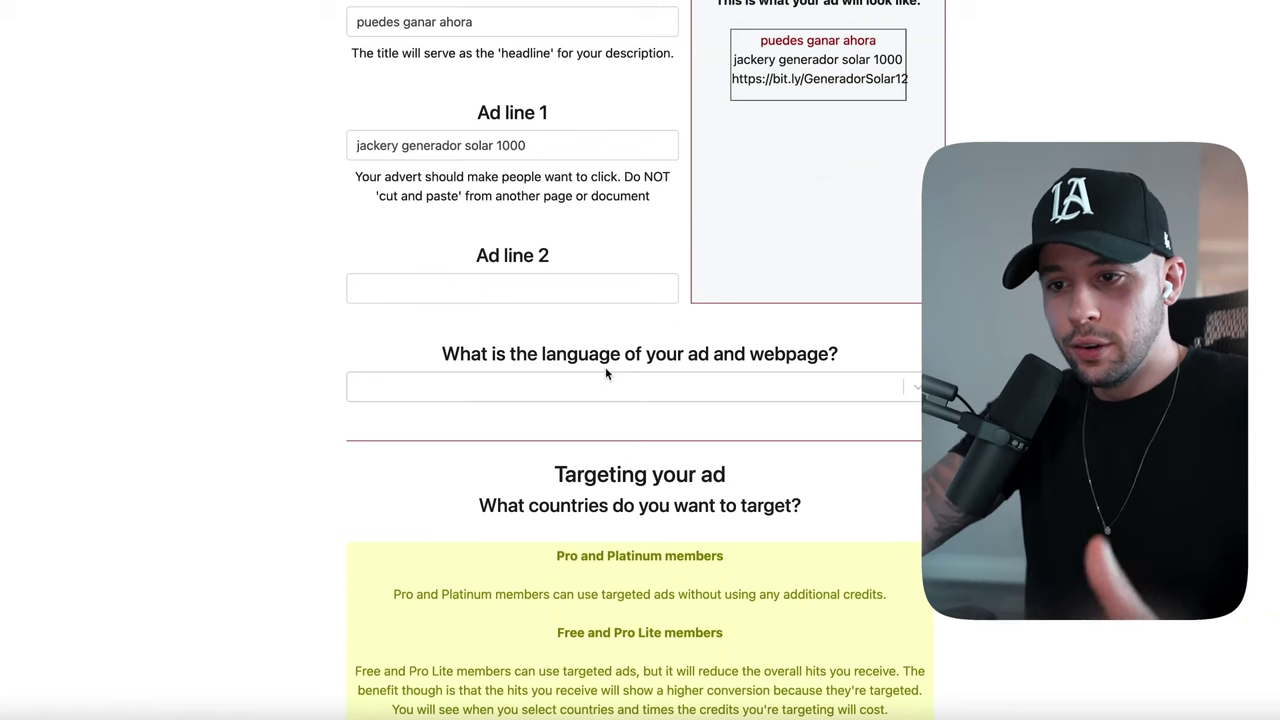
drag(387, 353, 853, 358)
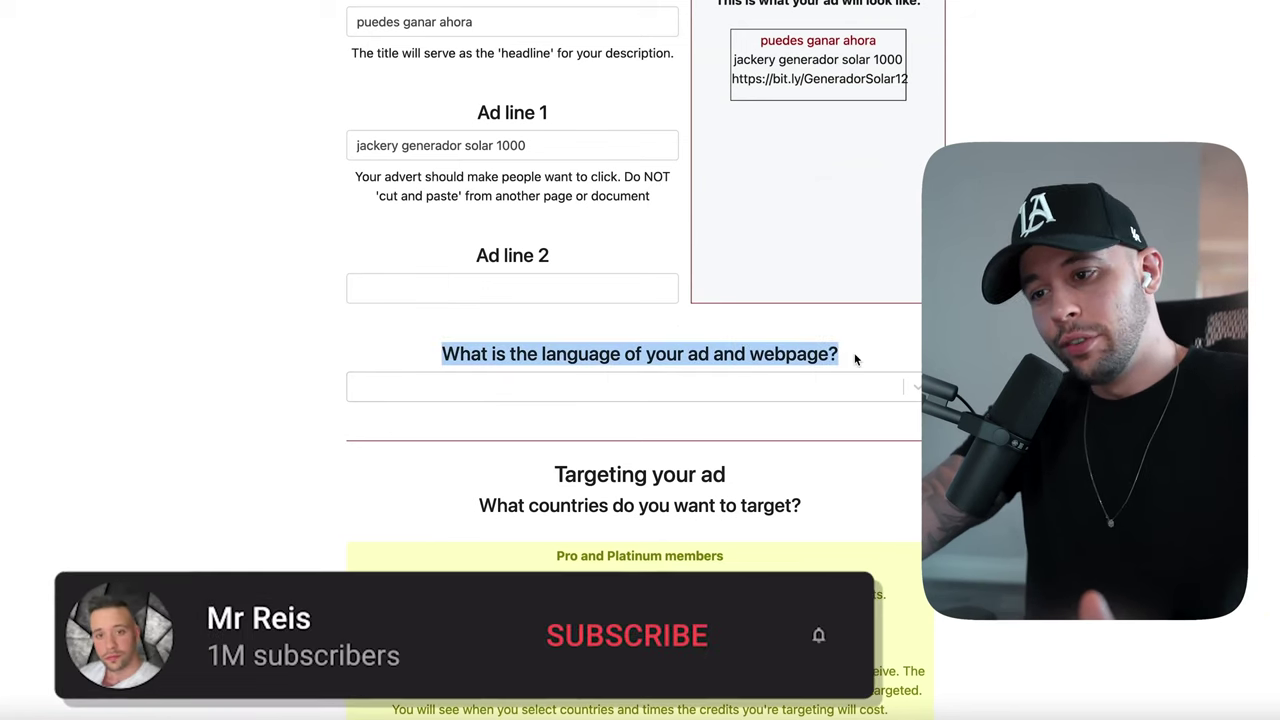
click(840, 387)
text(spanish)
click(533, 427)
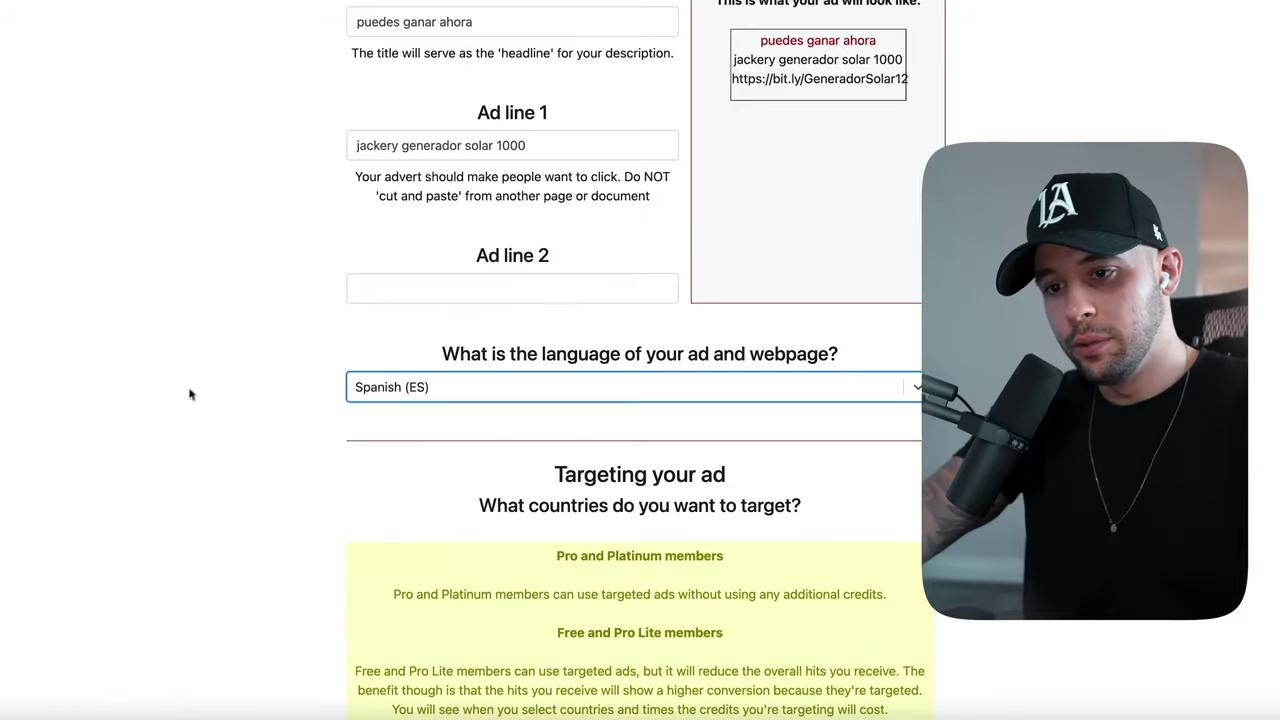
Step: Review the ad preview and target the ad at Spain (ES) only
scroll(215, 371, up, 3)
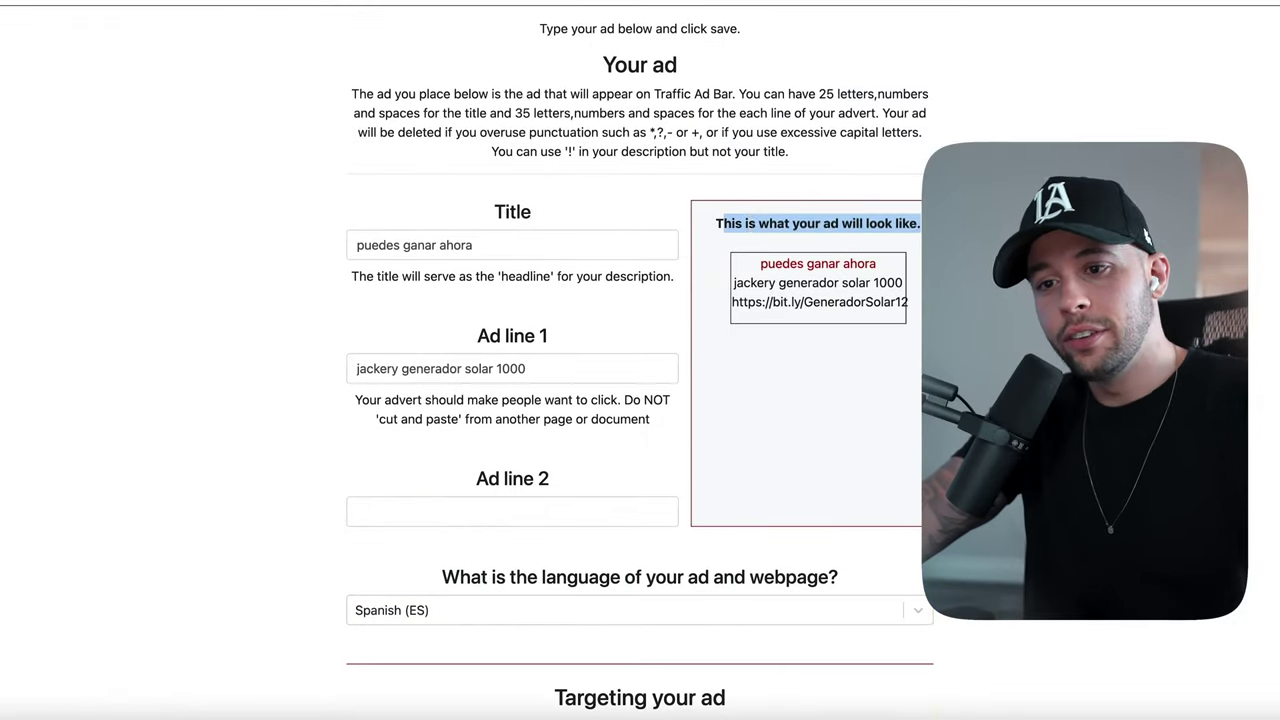
triple_click(720, 220)
scroll(720, 220, down, 5)
scroll(142, 399, down, 3)
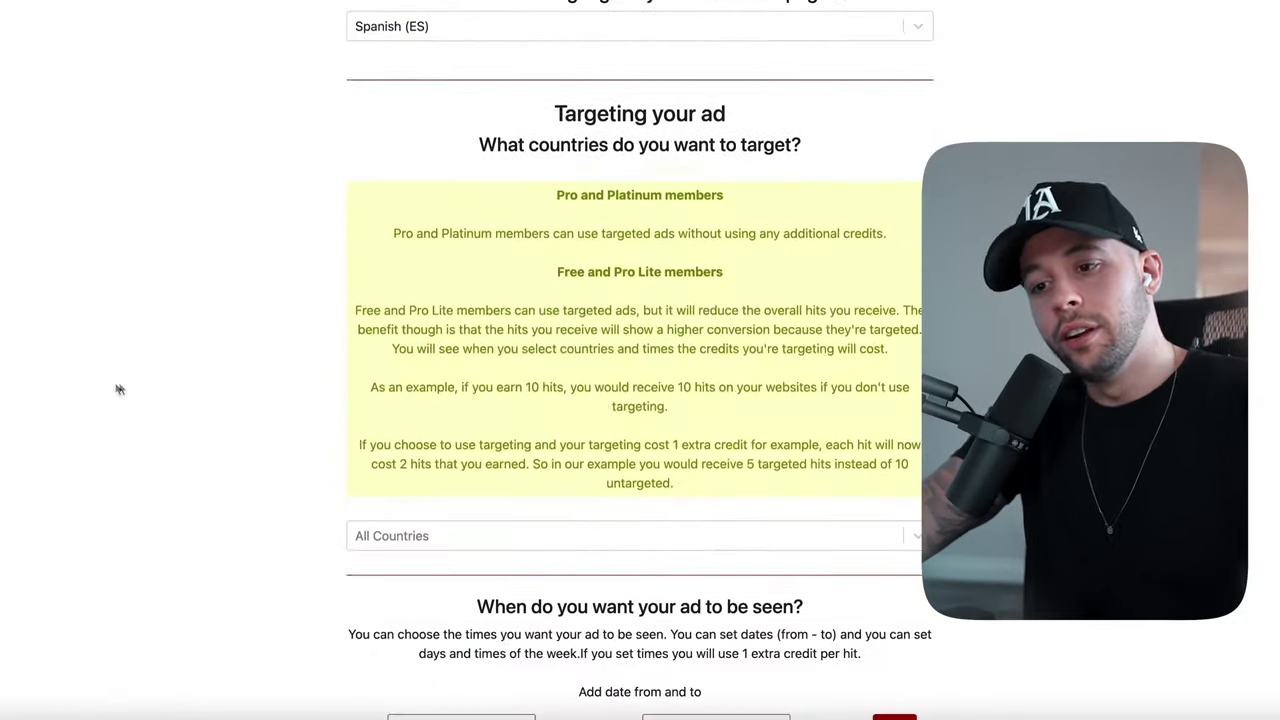
click(519, 360)
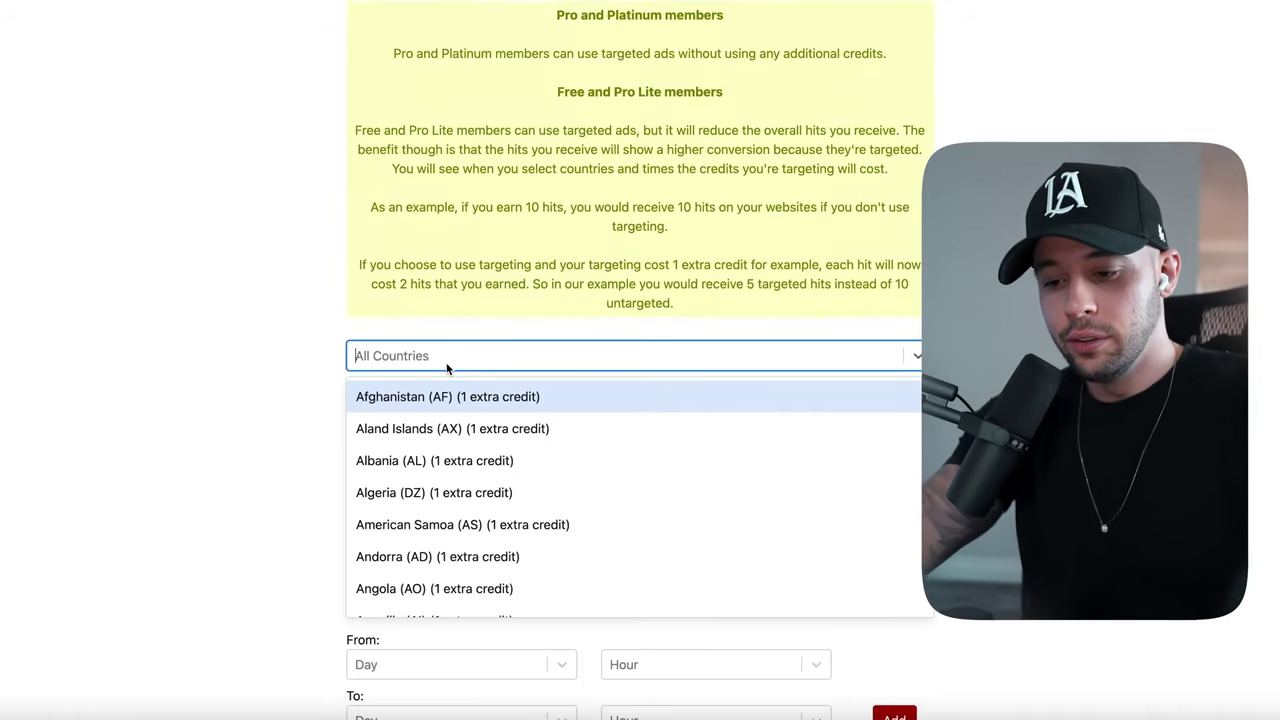
text(spanis)
key(BackSpace)
key(BackSpace)
key(BackSpace)
text(in)
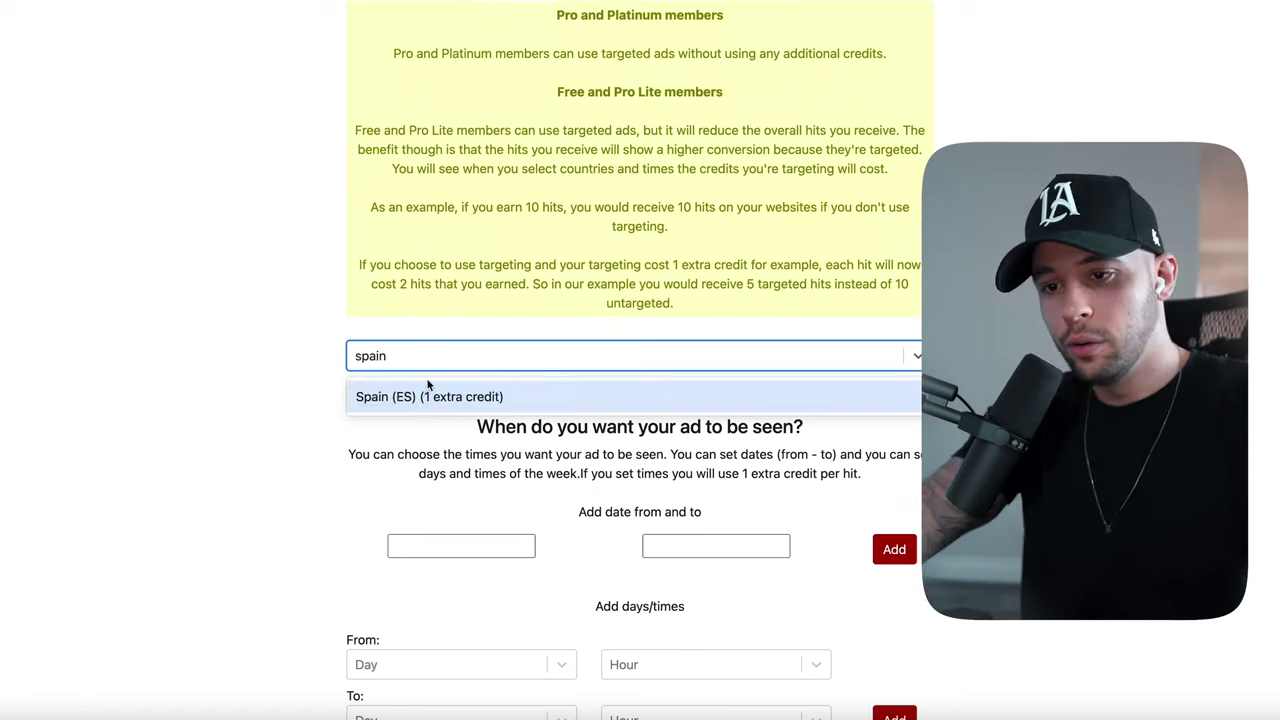
click(420, 400)
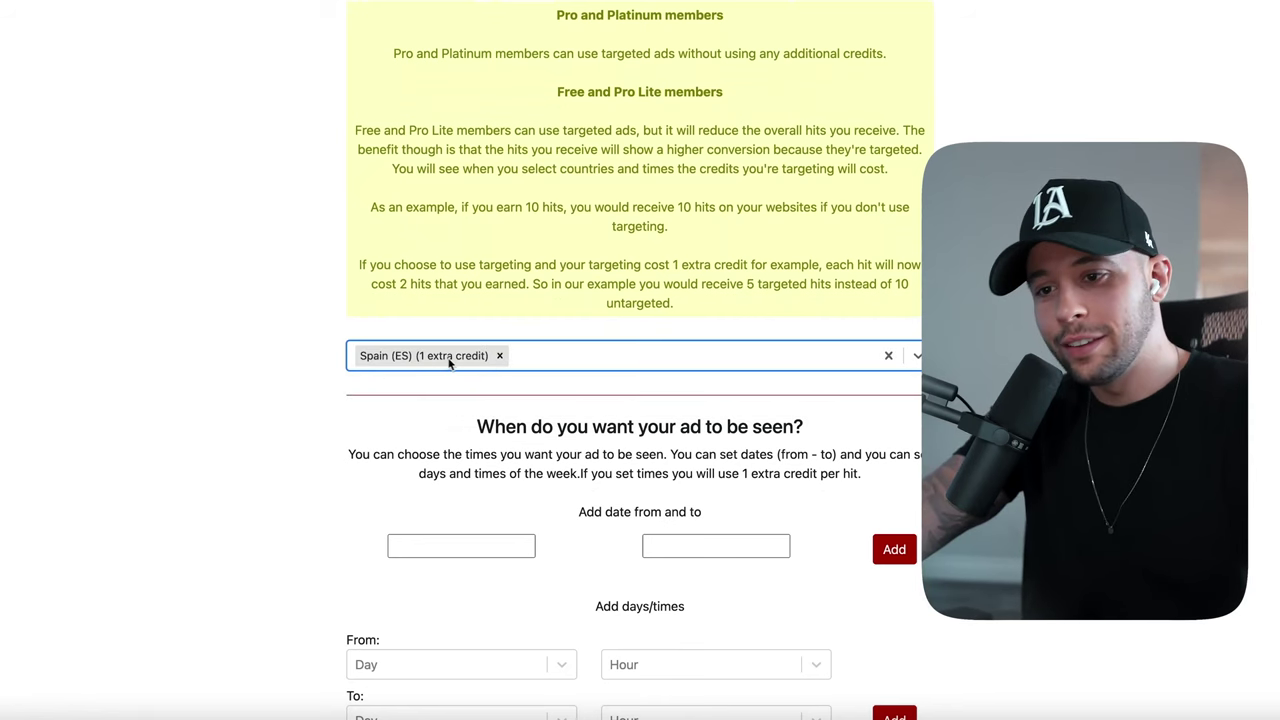
Step: Save the ad without setting any dates, days or times for its display
click(230, 306)
scroll(240, 280, down, 3)
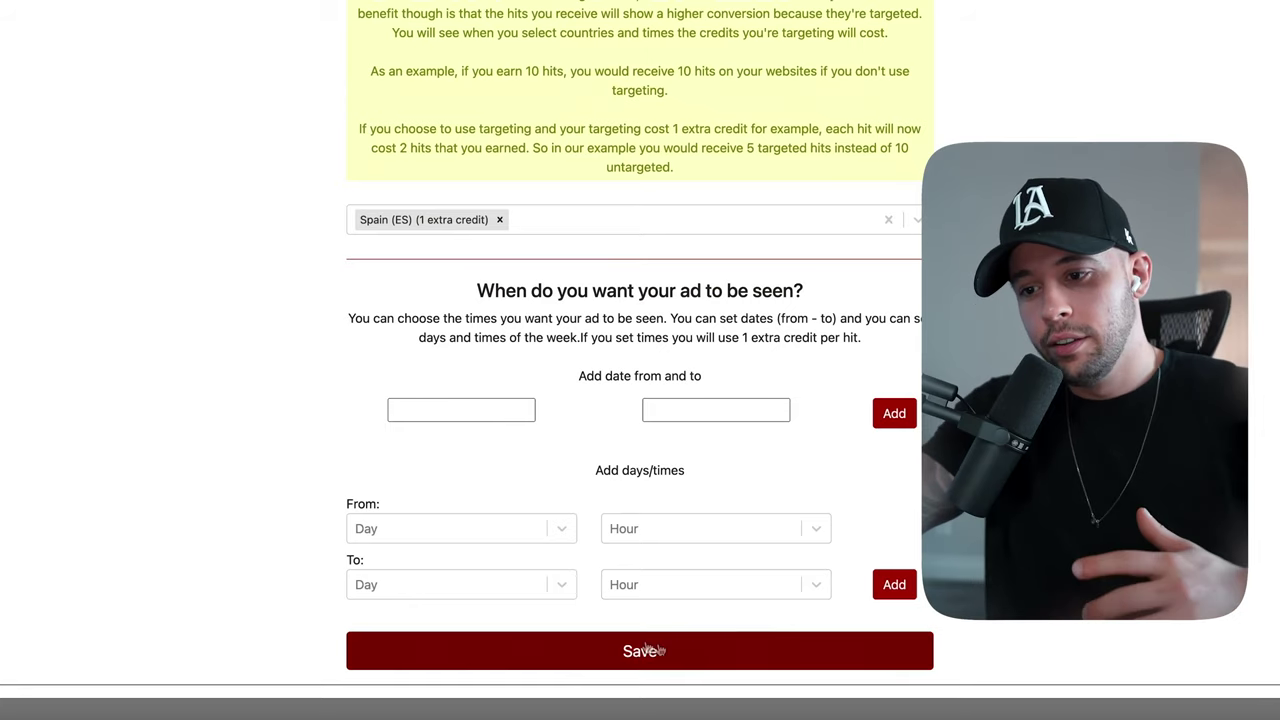
click(617, 645)
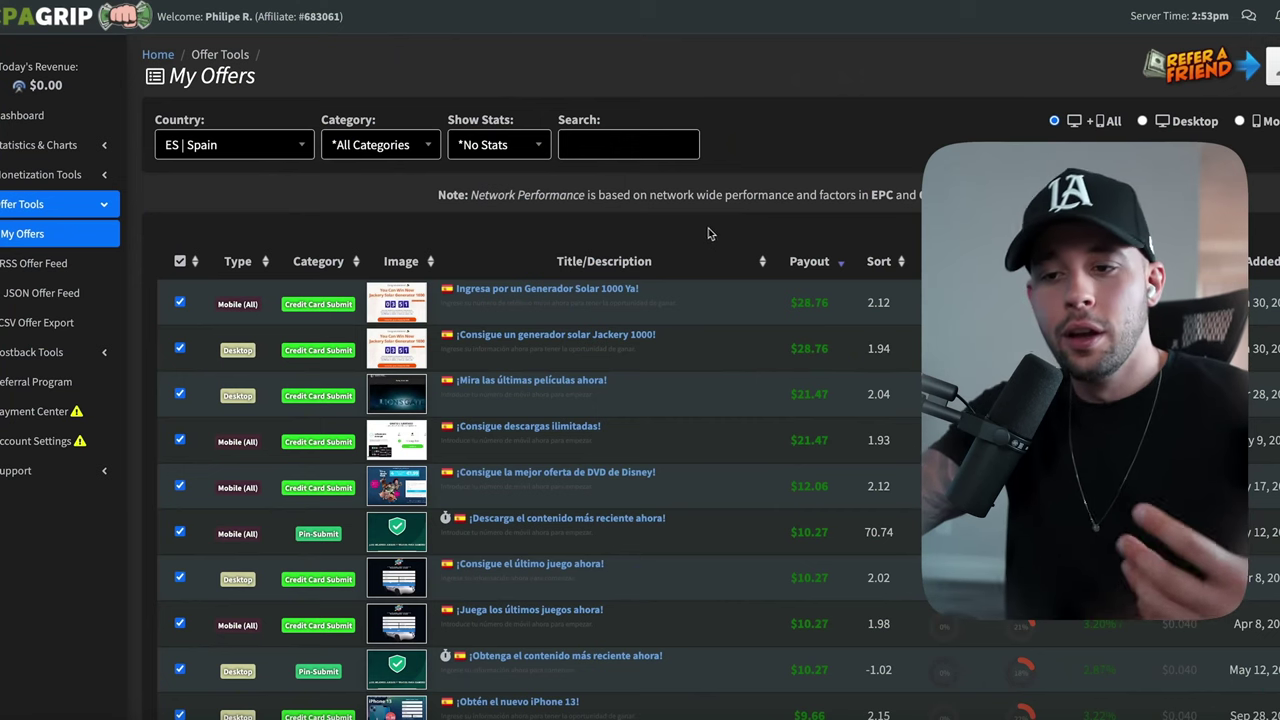
Step: In CPAGrip, view the details of the "Ingresa por un Generador Solar 1000 Ya!" offer and close them
click(570, 289)
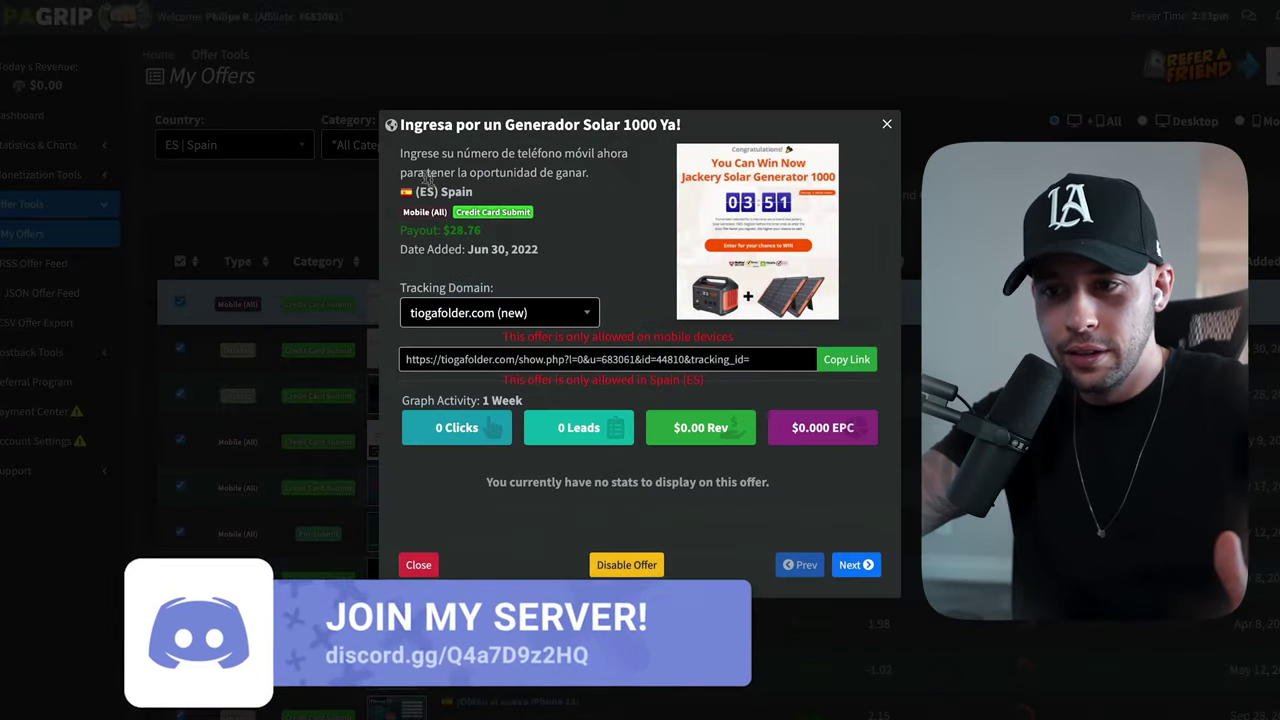
click(878, 125)
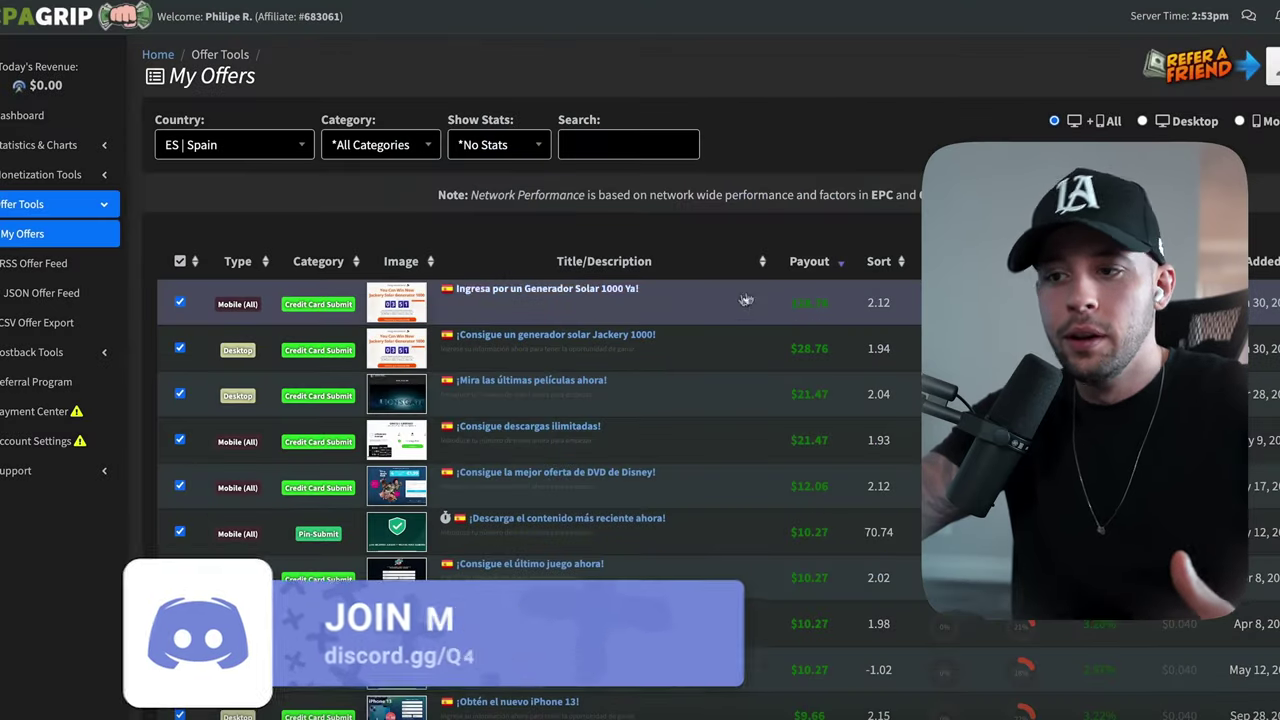